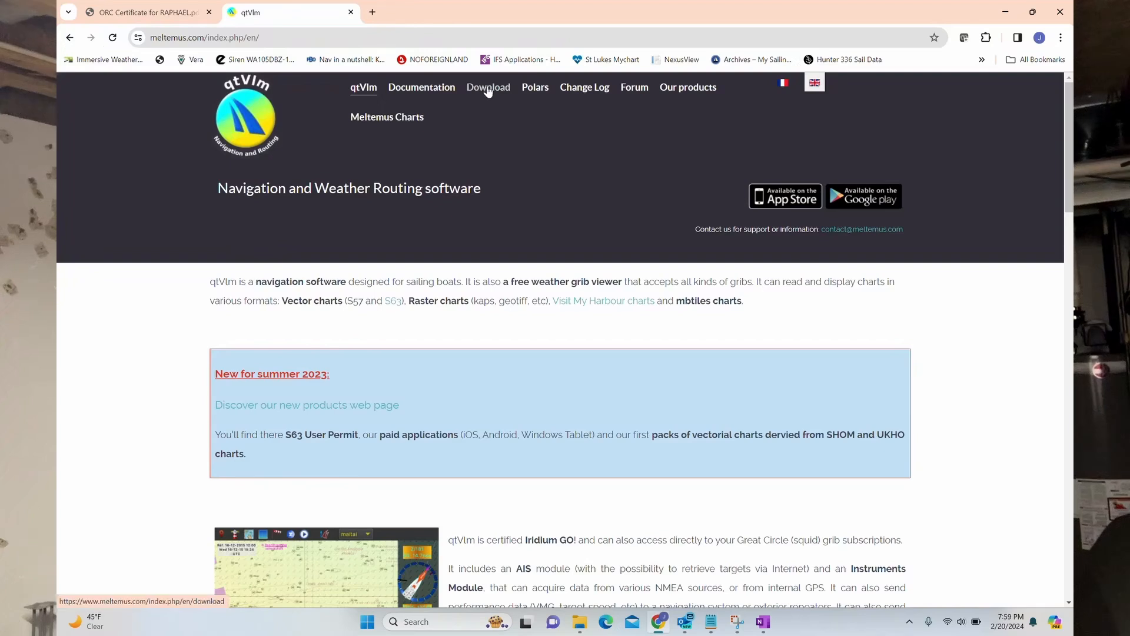
Step: Open the Windows category of the latest qtVlm downloads on the Meltemus site
left_click(489, 92)
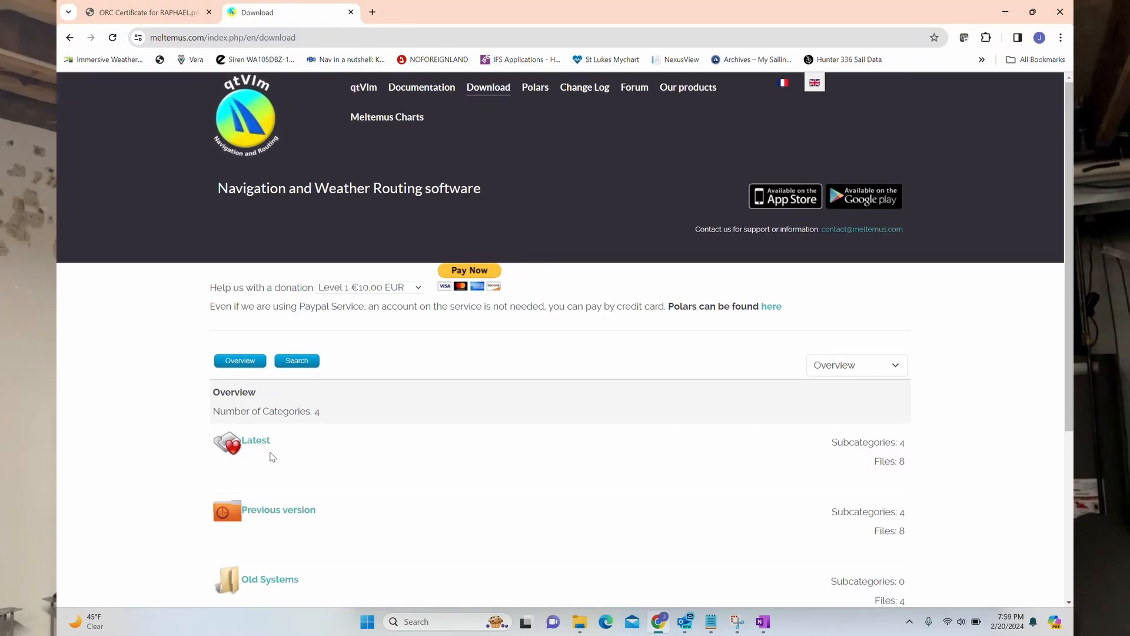
left_click(254, 449)
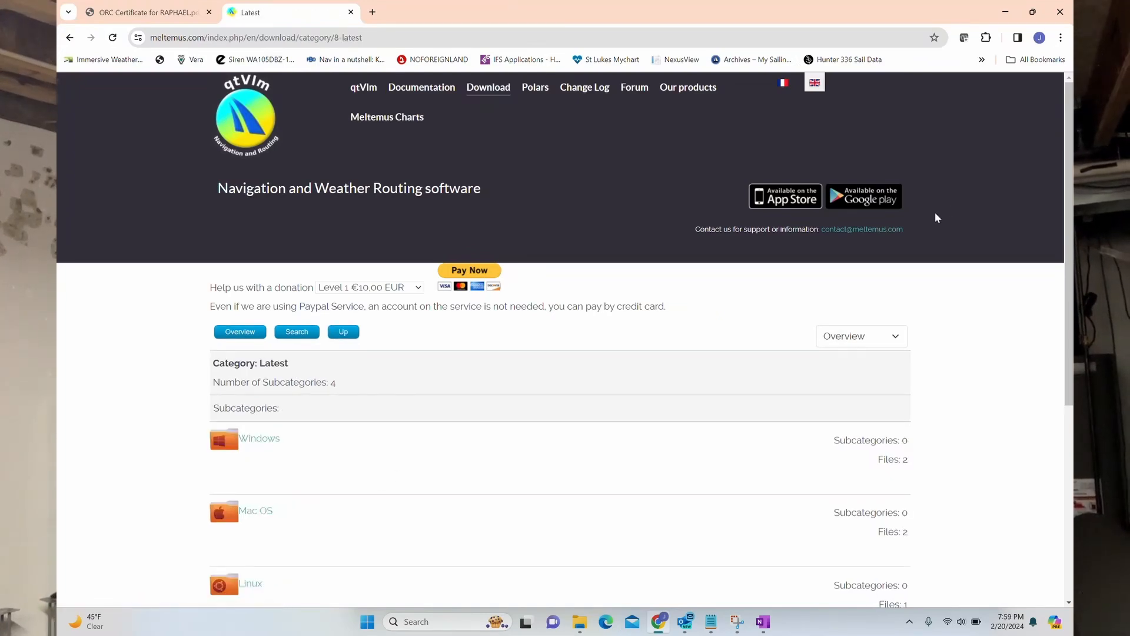
scroll(1066, 190, "down", 3)
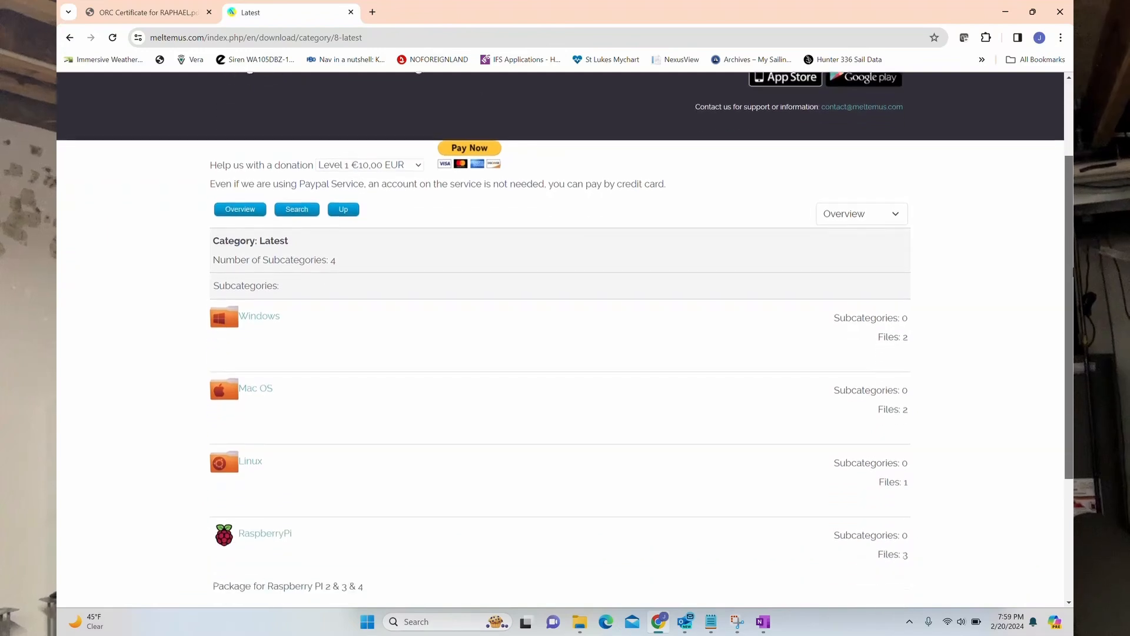
left_click_drag(1073, 308, 1070, 312)
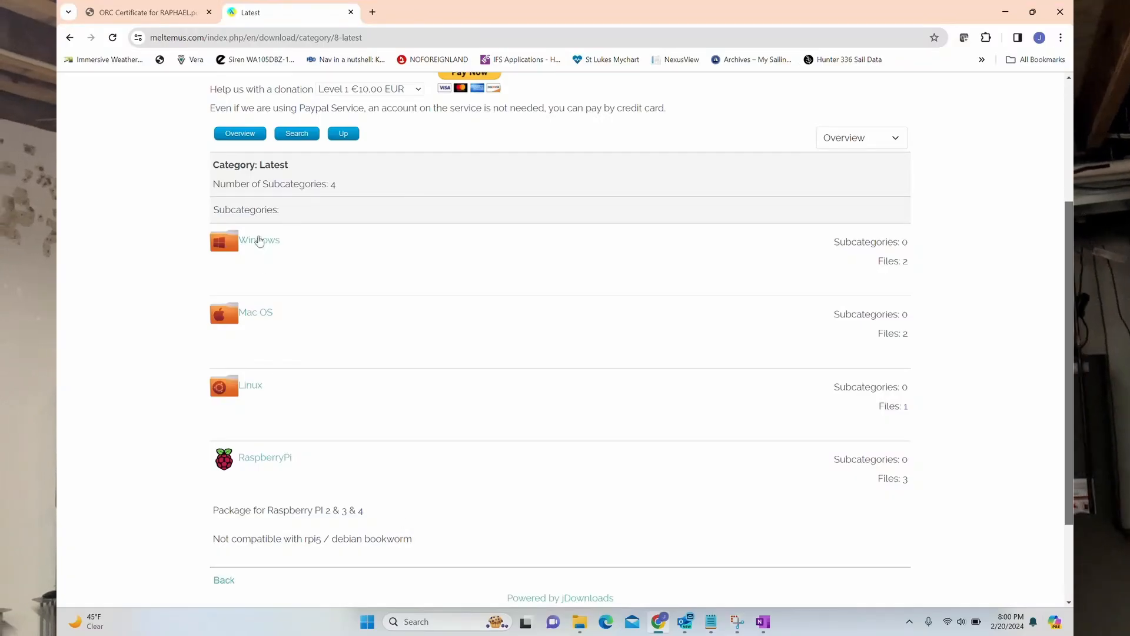
left_click(257, 241)
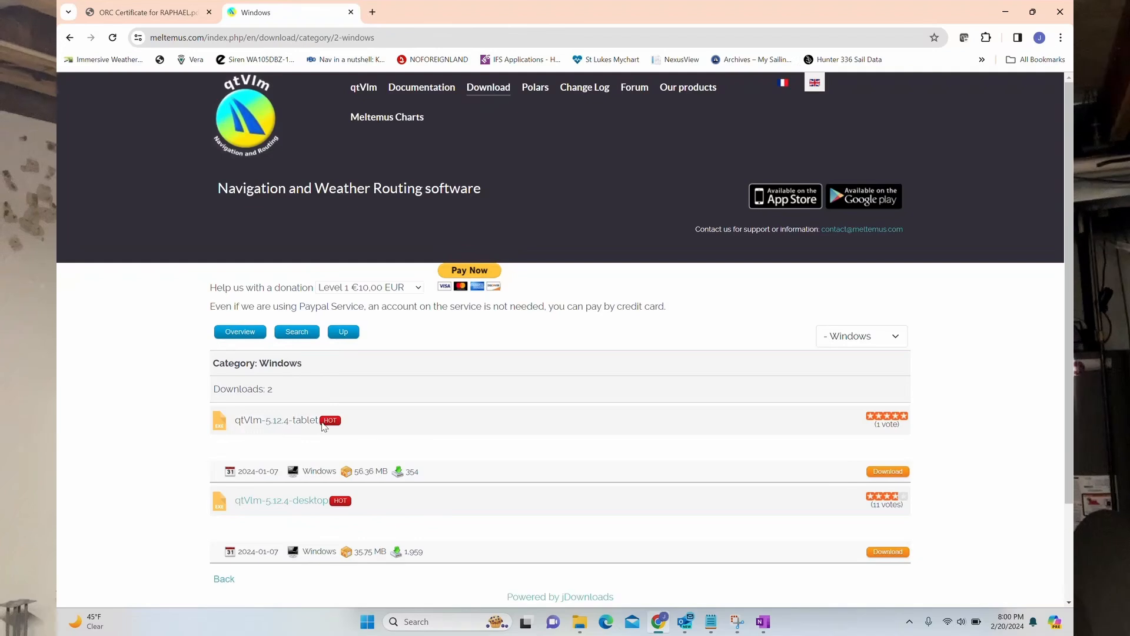
Step: Download the qtVlm-5.12.4-desktop installer and locate qtvlm_setup_5.12.4.exe in the recent download history
left_click(303, 501)
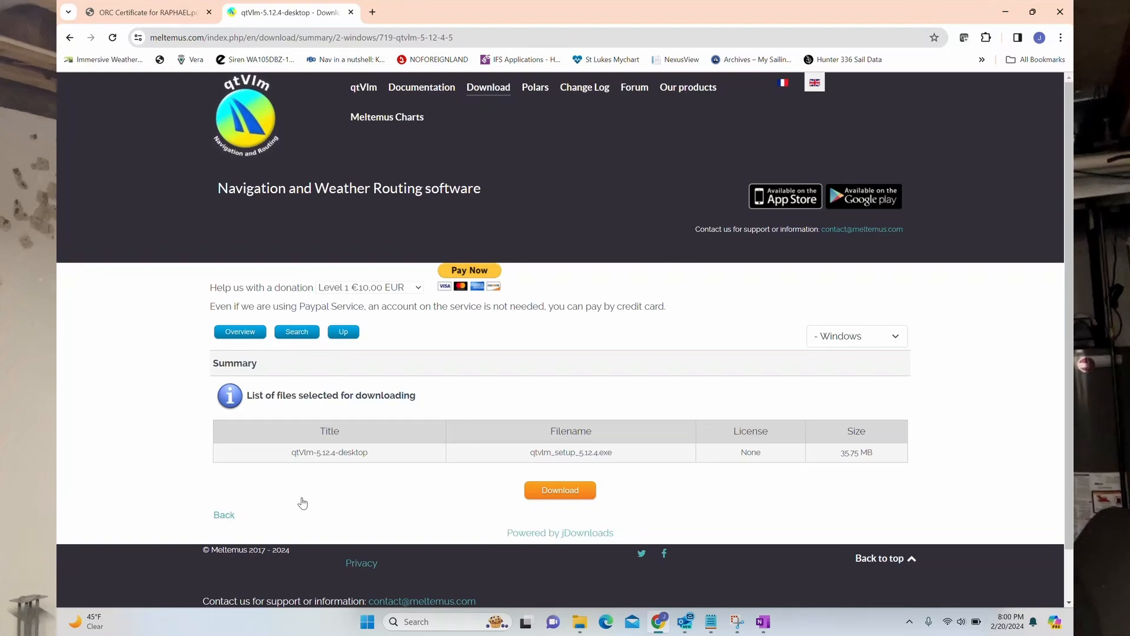
left_click(564, 495)
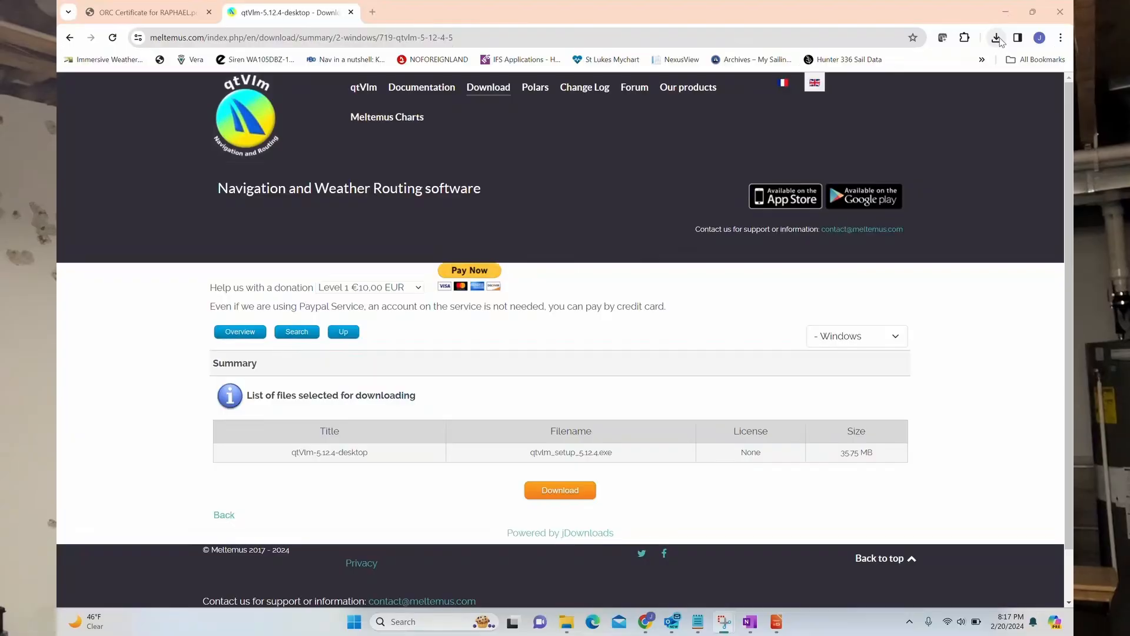
left_click(997, 38)
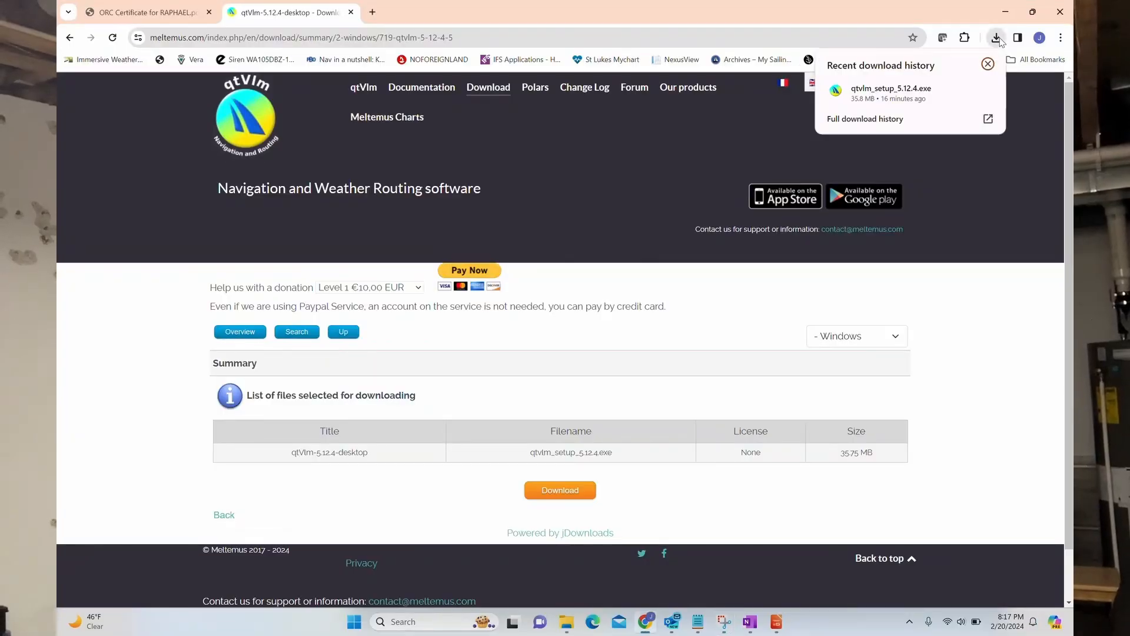
mouse_move(895, 99)
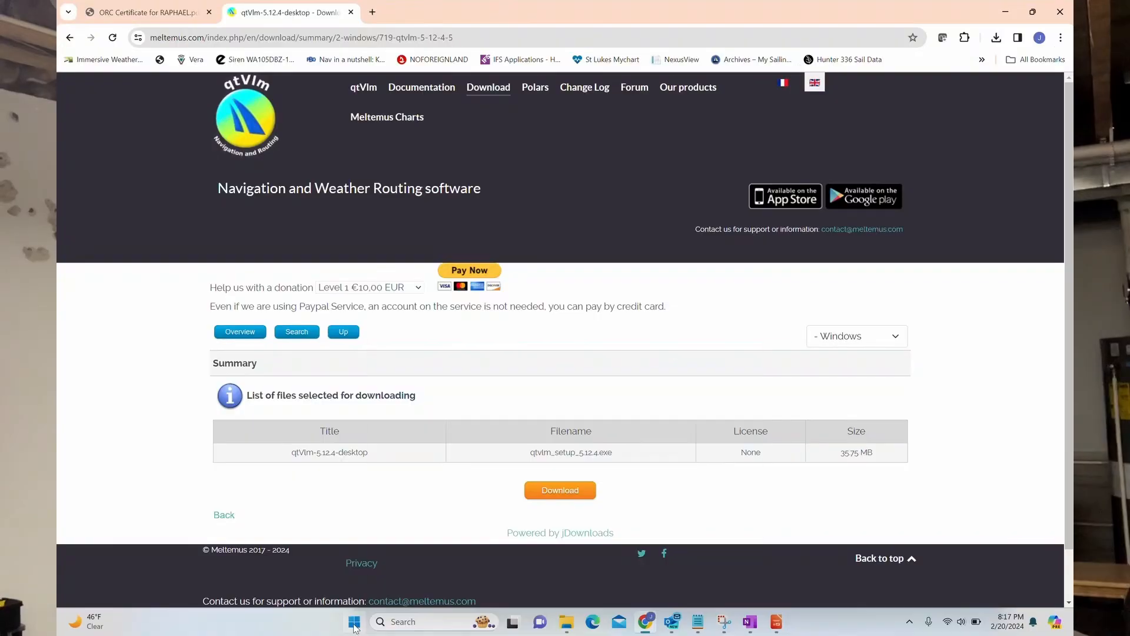
Step: Launch qtVlm and show the chart from the Great Lakes to the whole US East Coast
key("super")
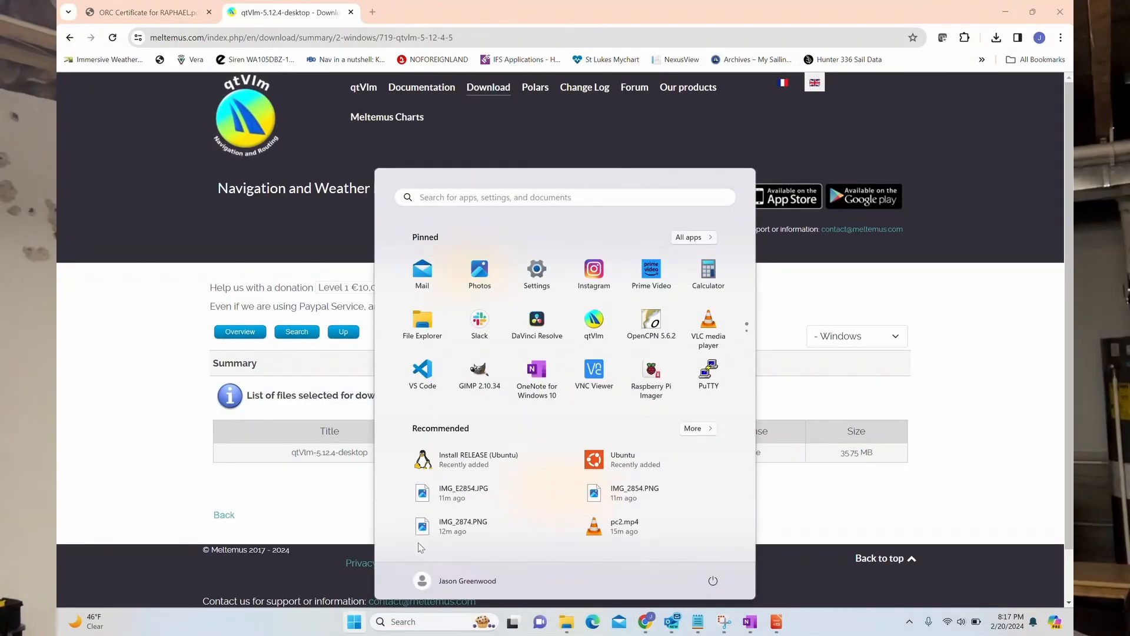
left_click(594, 324)
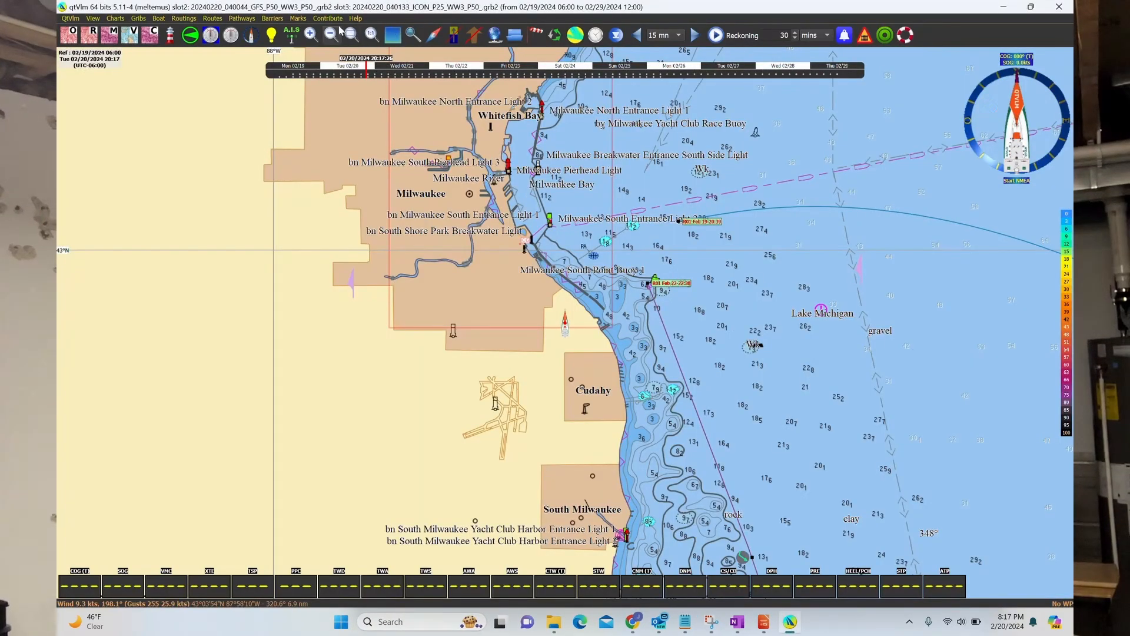
left_click(331, 38)
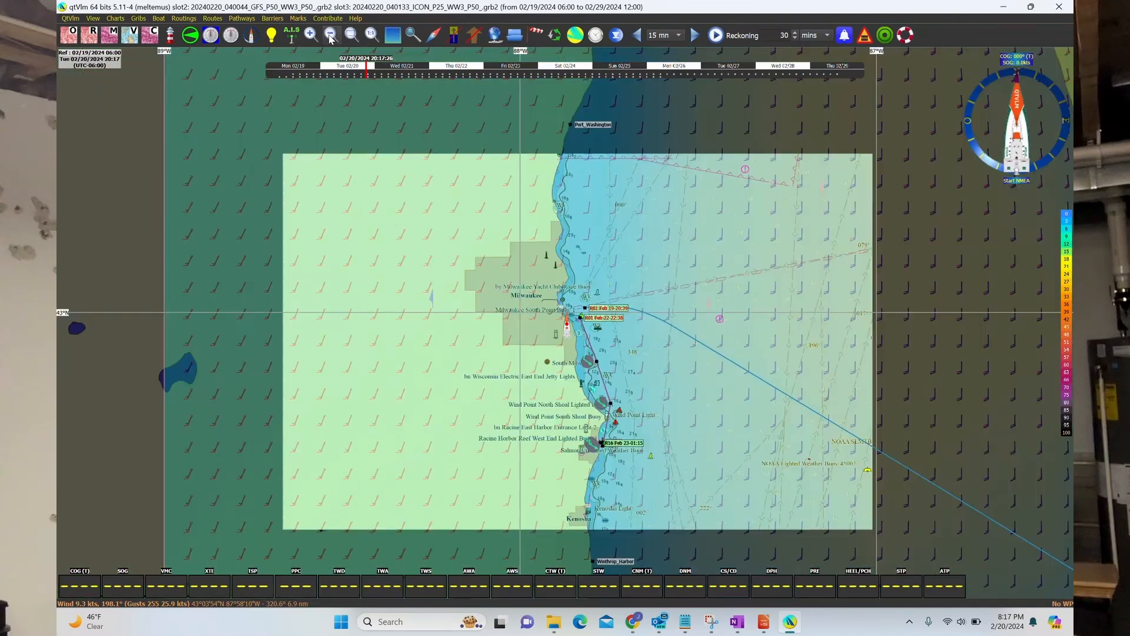
left_click(331, 38)
left_click(331, 38)
left_click(331, 37)
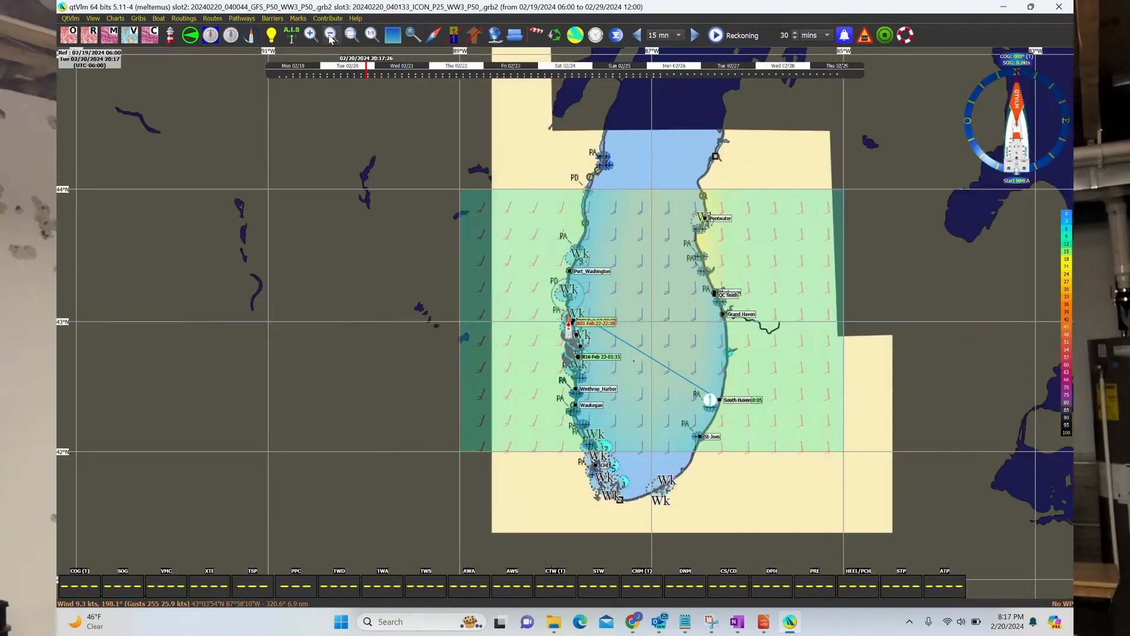
left_click(331, 38)
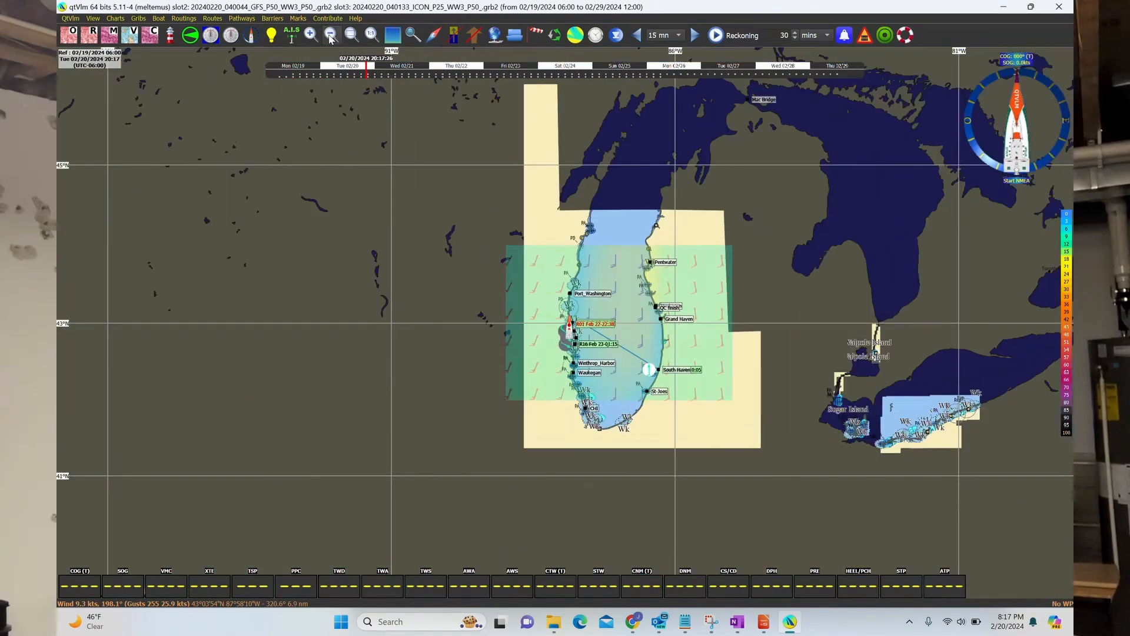
left_click(331, 38)
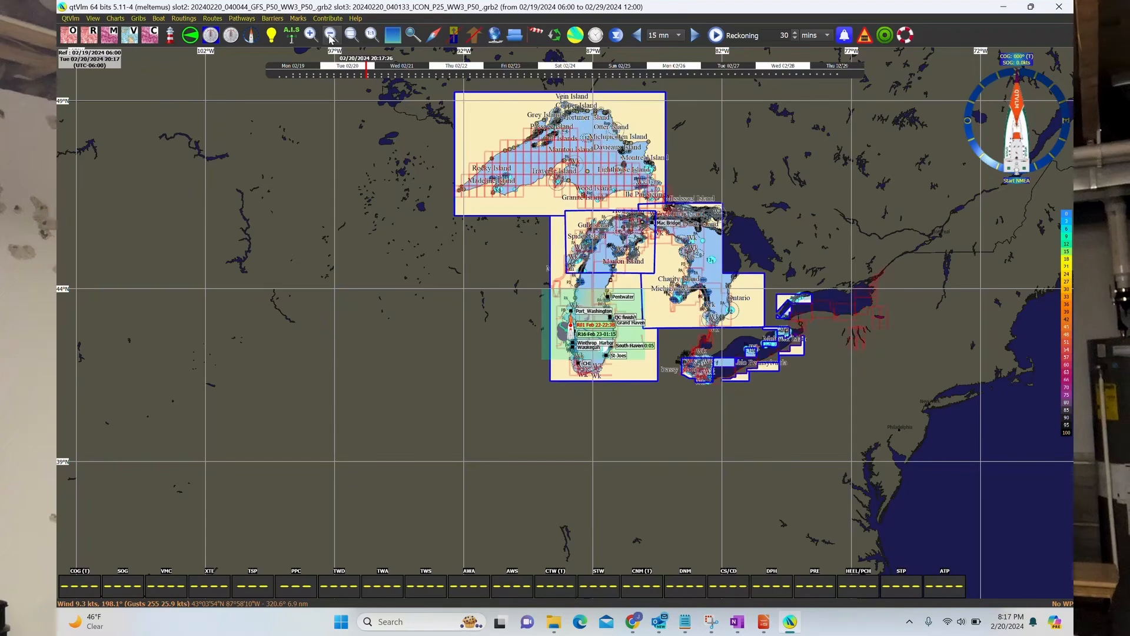
left_click(331, 37)
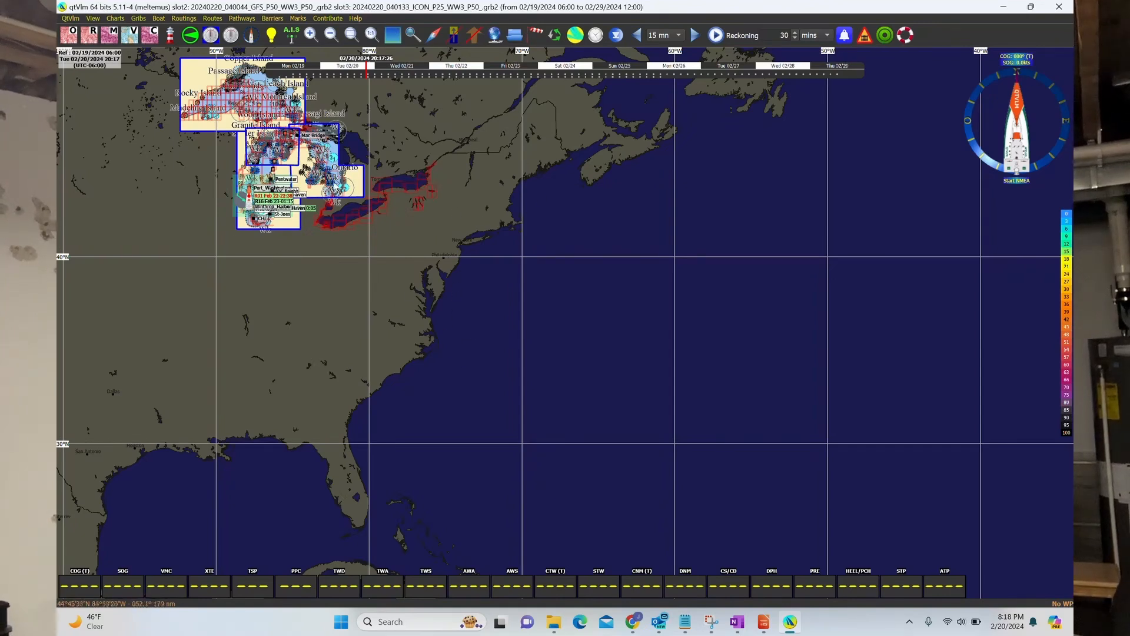
Step: Open the NOAA chart catalog and download the current catalog listing
left_click(116, 19)
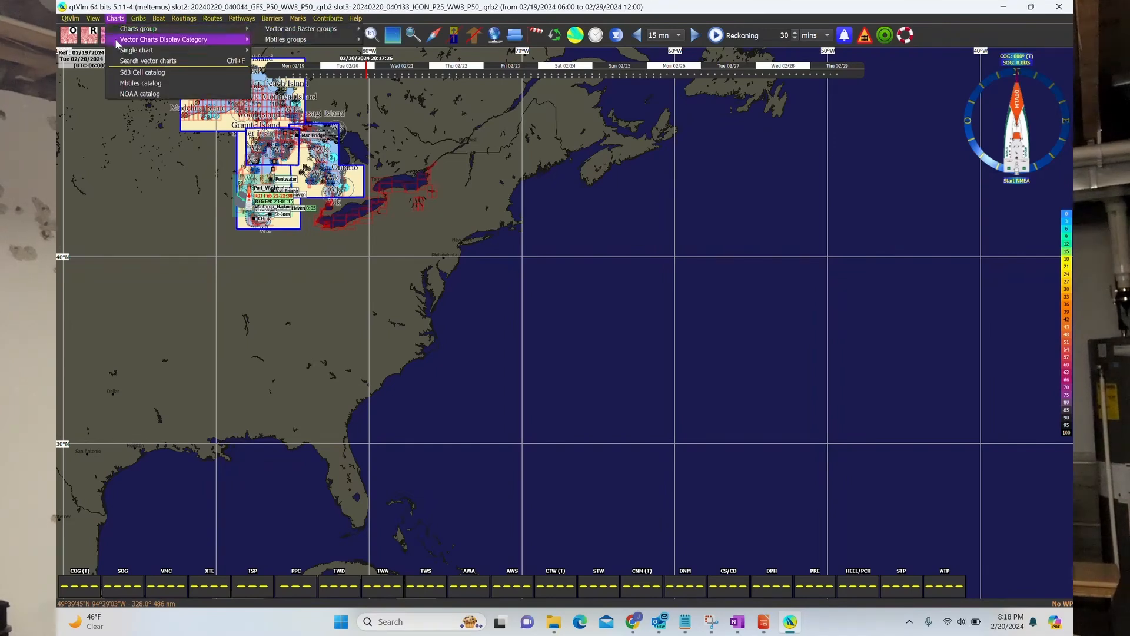
left_click(144, 95)
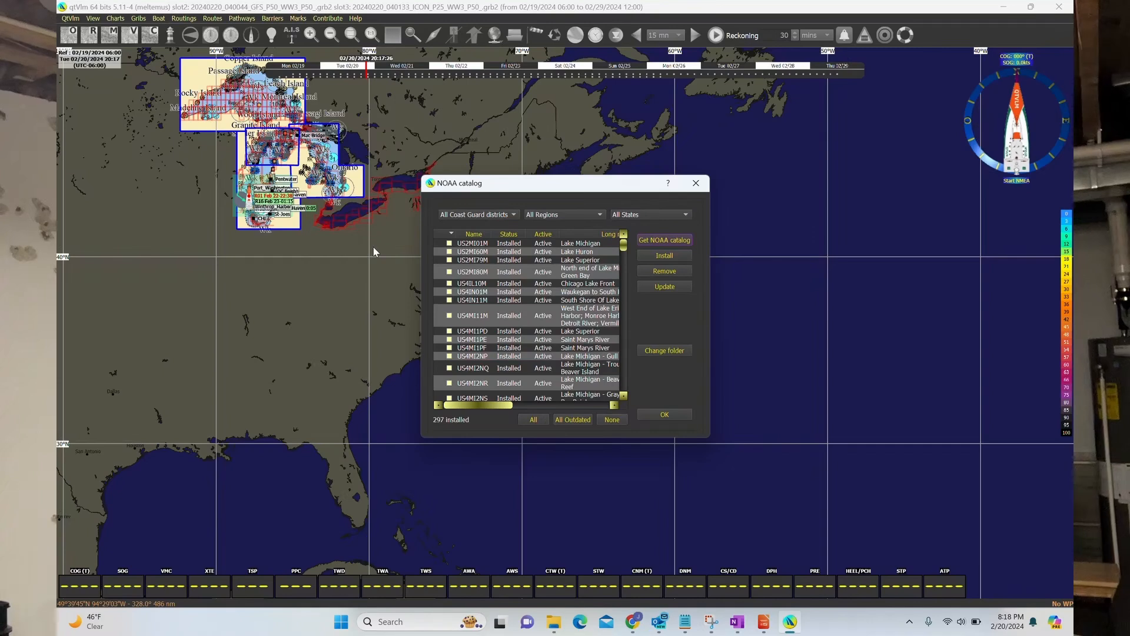
left_click(511, 214)
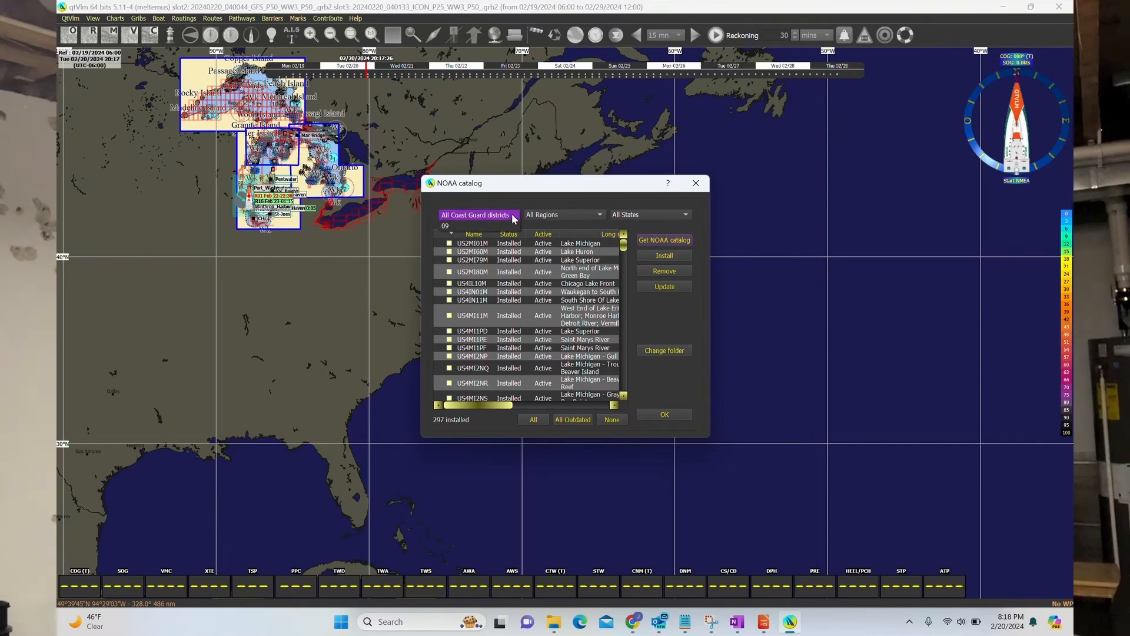
left_click(511, 214)
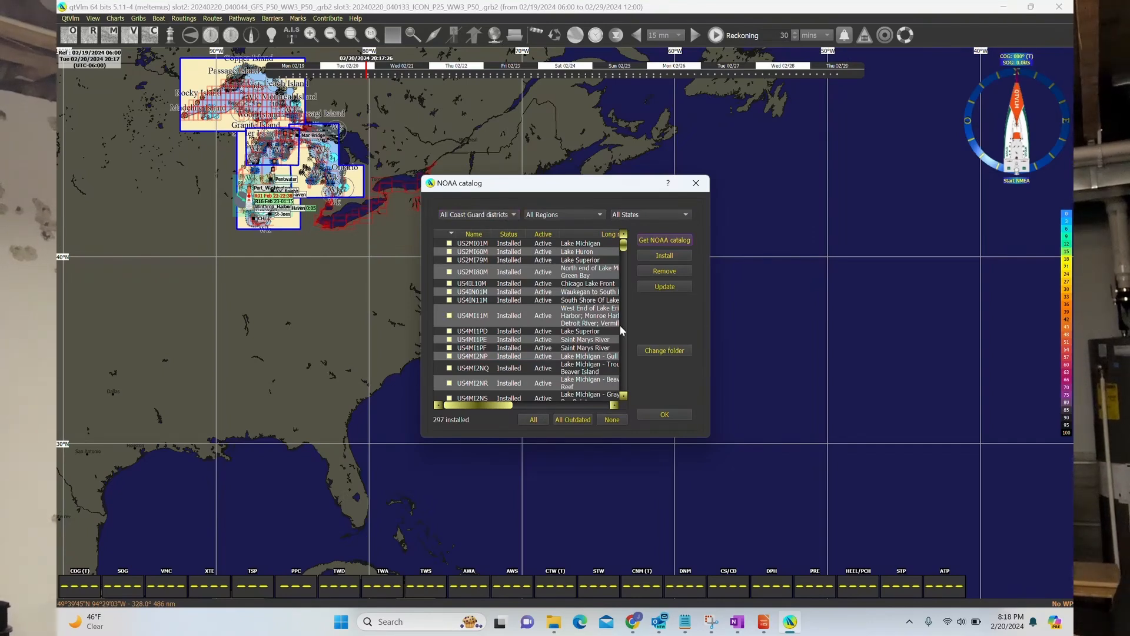
left_click(662, 242)
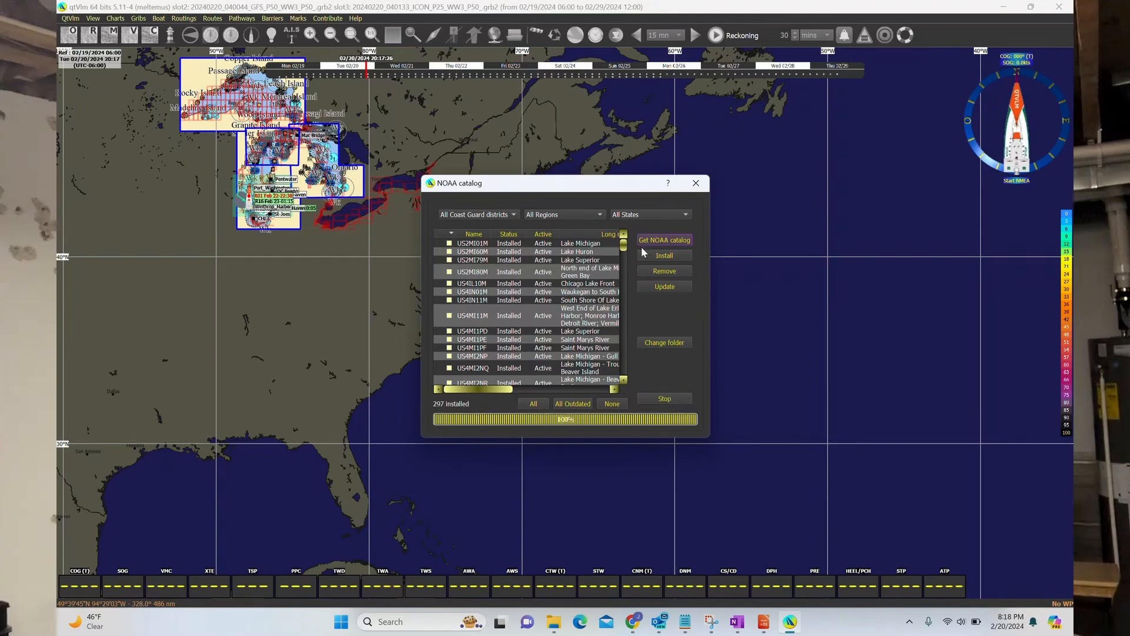
Step: Install all NOAA charts of Coast Guard district 01 and close the catalog
left_click(475, 214)
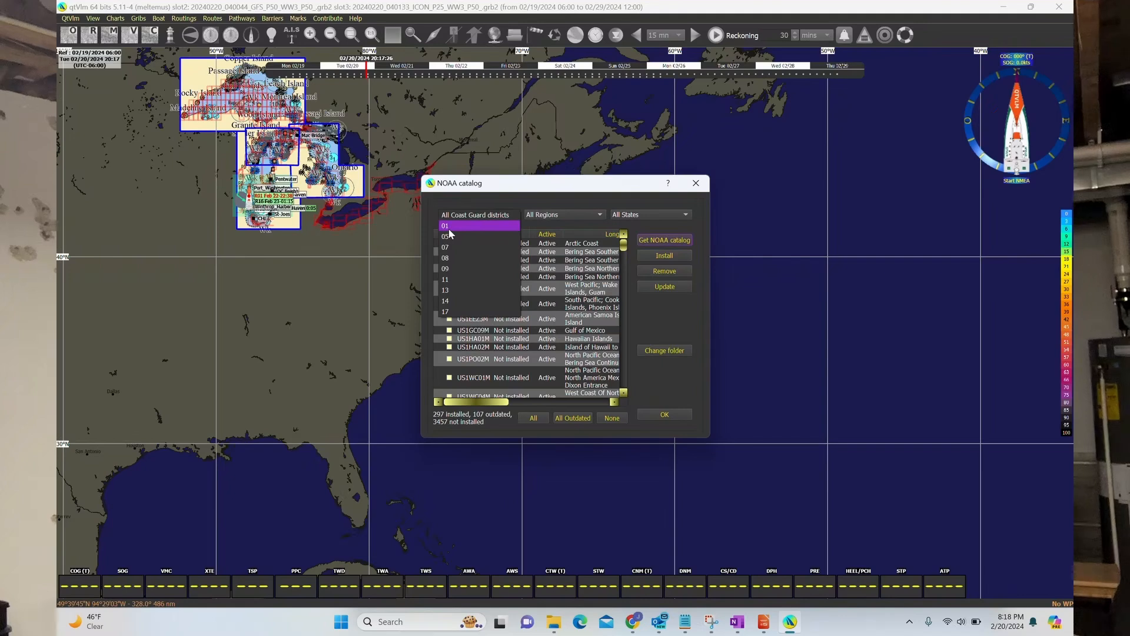
left_click(448, 227)
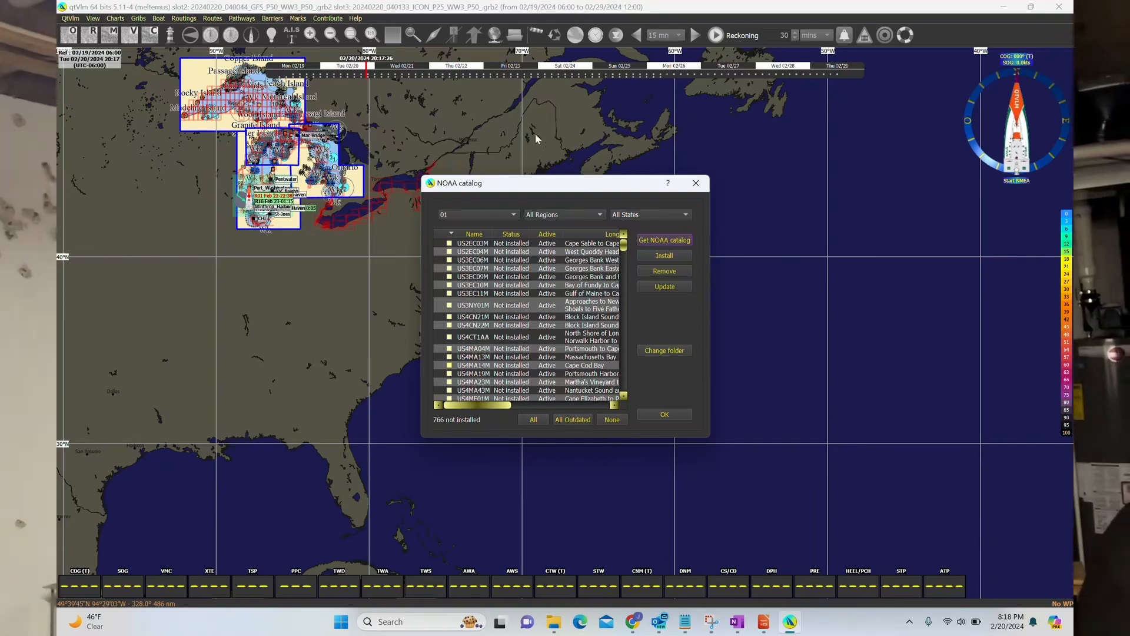
left_click_drag(568, 188, 316, 220)
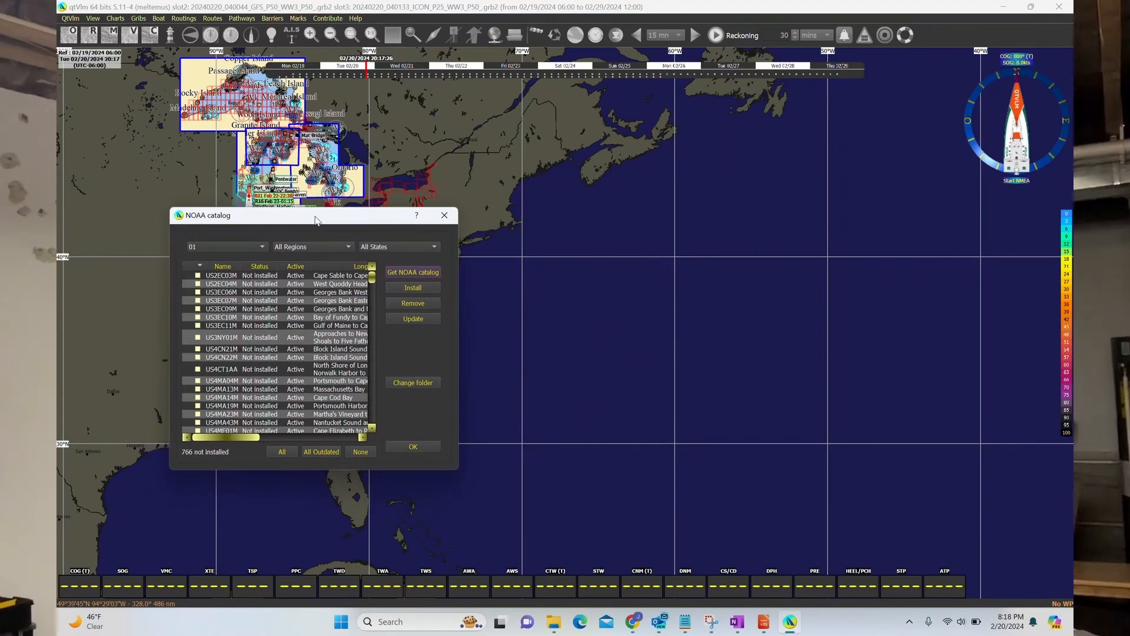
left_click(286, 449)
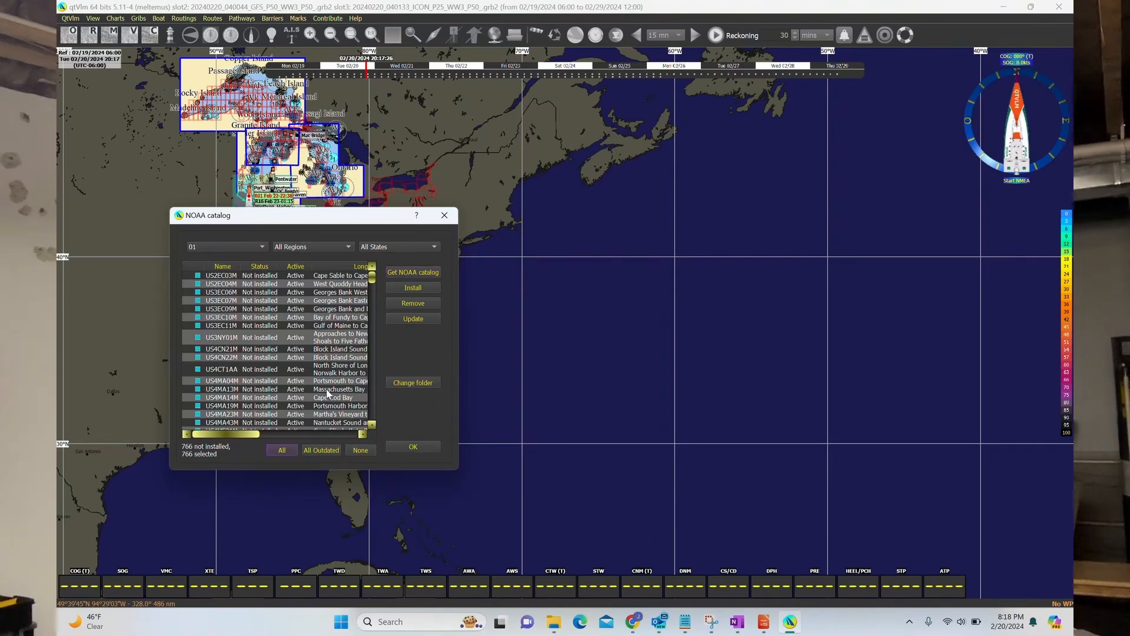
left_click(414, 287)
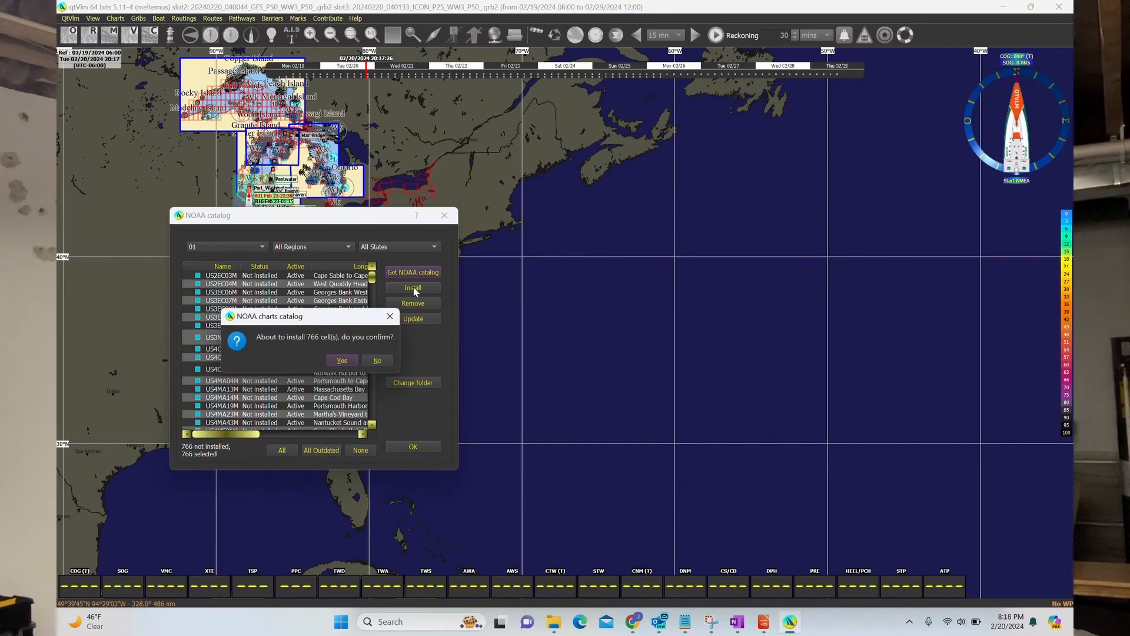
left_click(342, 361)
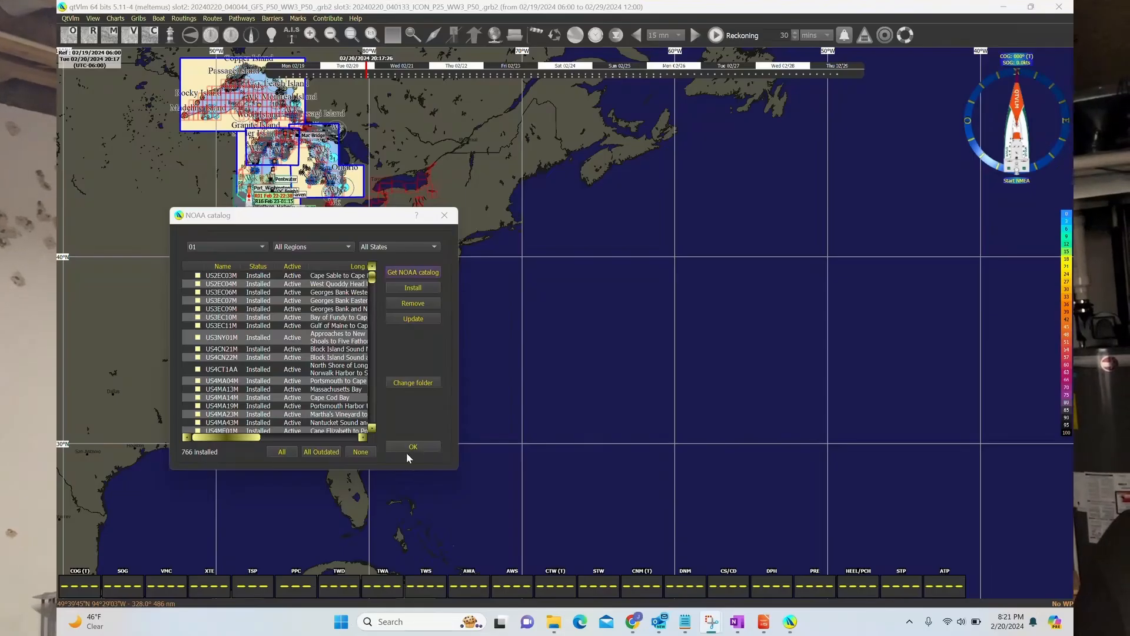
left_click(415, 447)
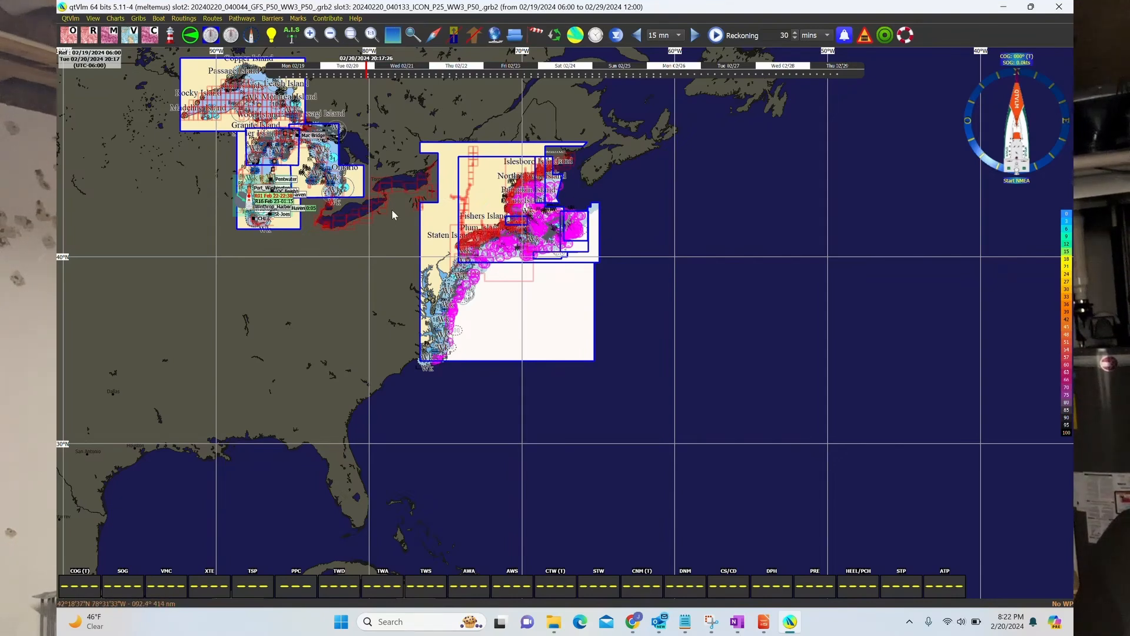
Step: Open the polar section of the boat settings and browse the polars server's full list of boat polar files
left_click_drag(277, 243, 585, 319)
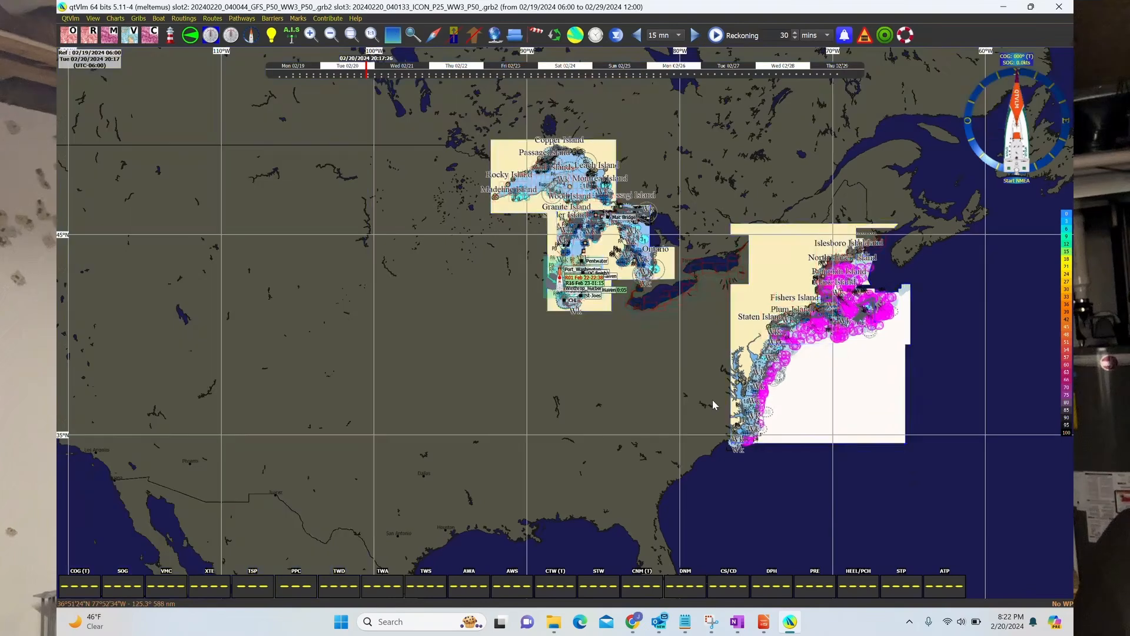
left_click(313, 37)
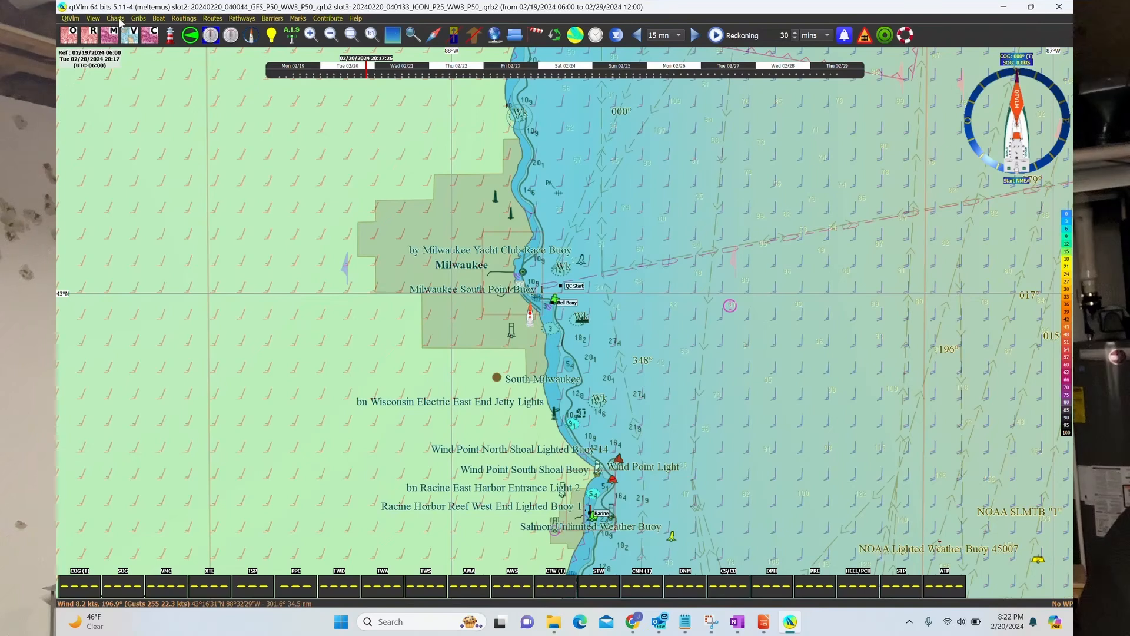
left_click(160, 20)
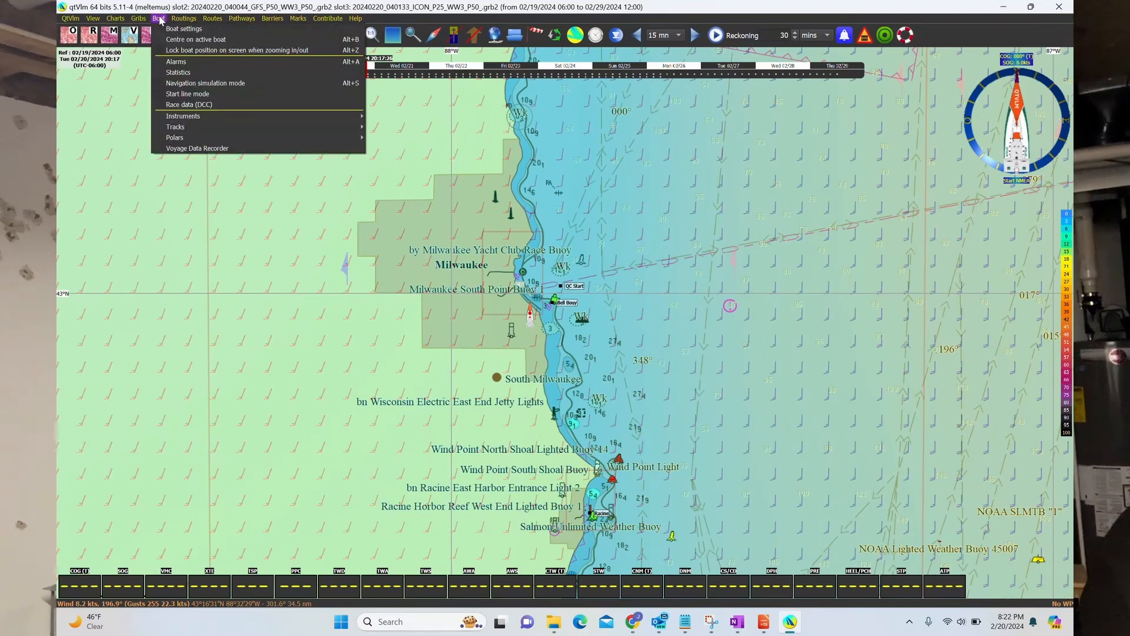
left_click(176, 29)
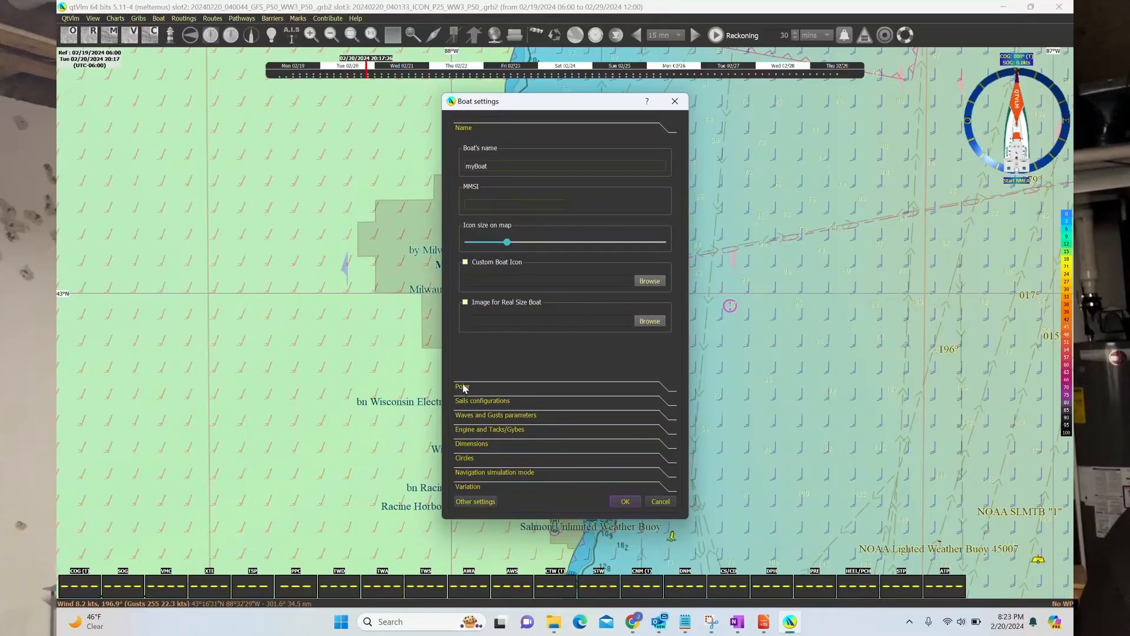
left_click(463, 387)
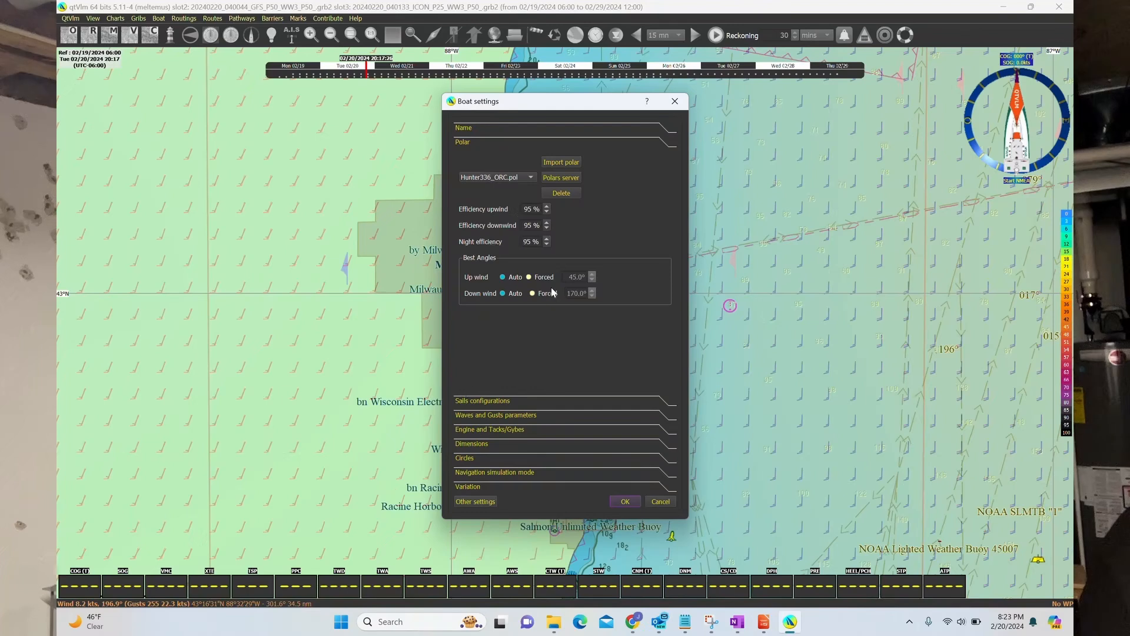
left_click(559, 178)
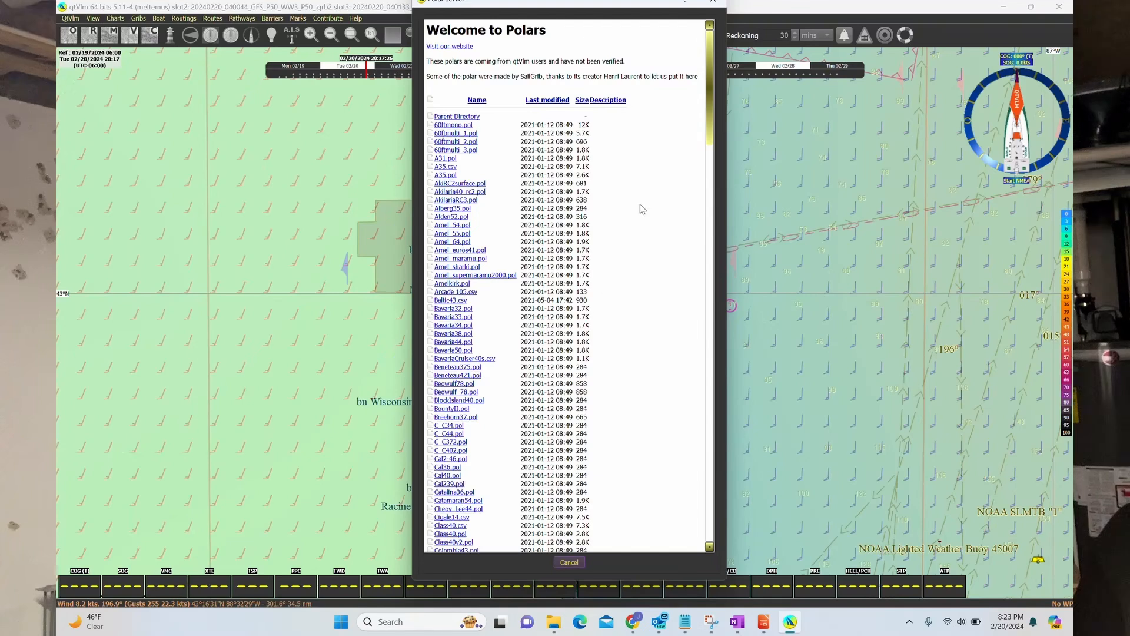
left_click_drag(713, 93, 760, 511)
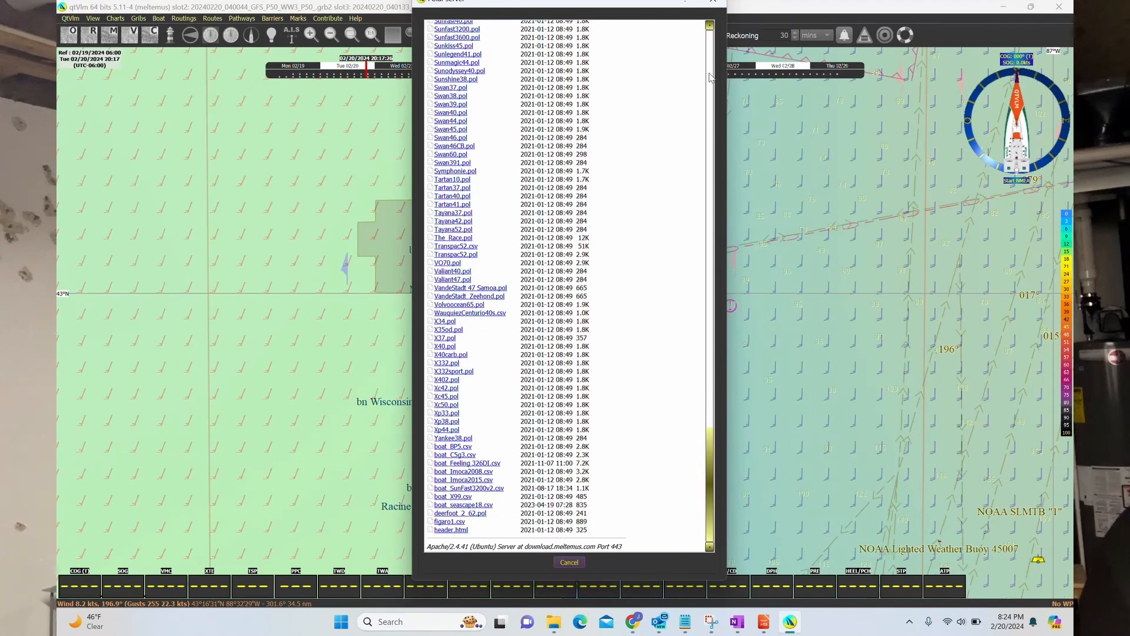
Step: Close the polars server list and browse the Downloads folder for a polar file to import
left_click(711, 5)
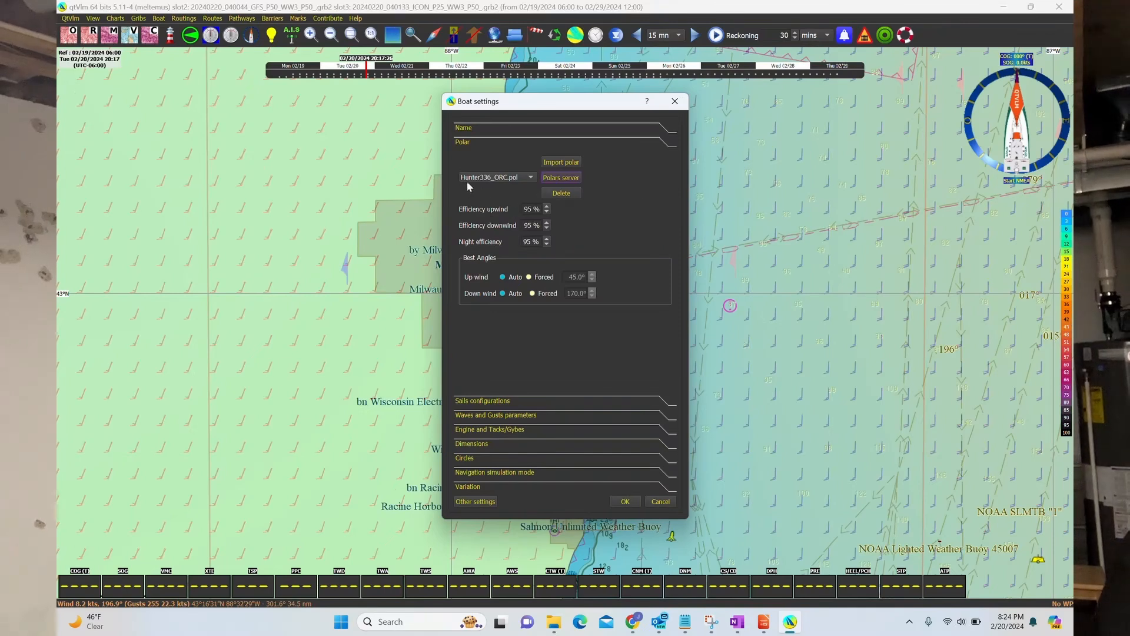
left_click(558, 161)
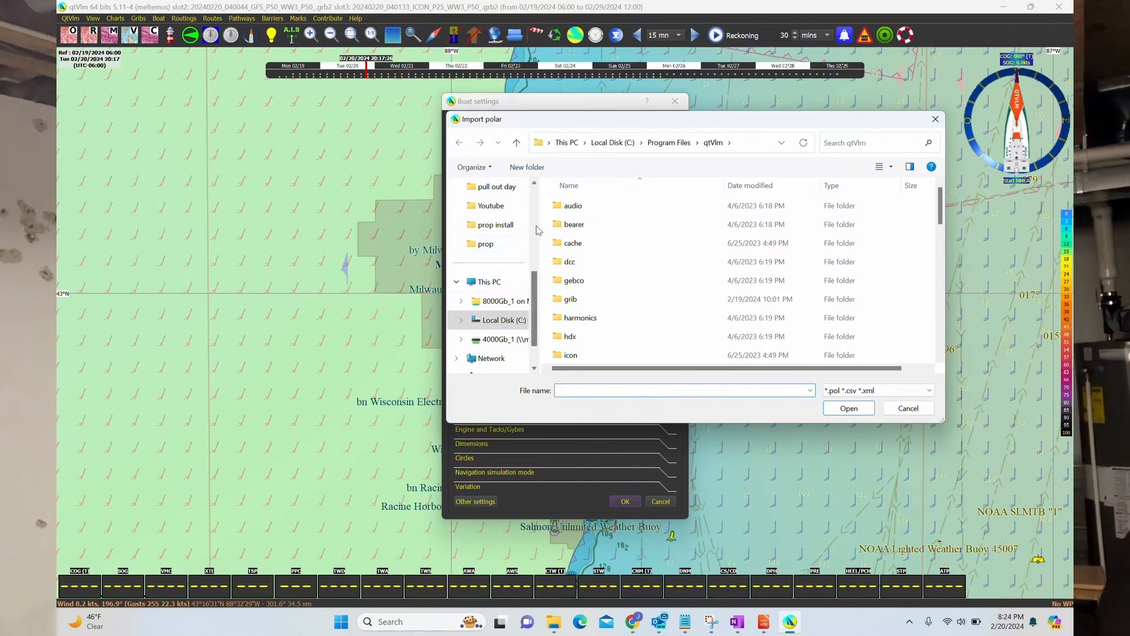
scroll(537, 230, "up", 3)
left_click(502, 248)
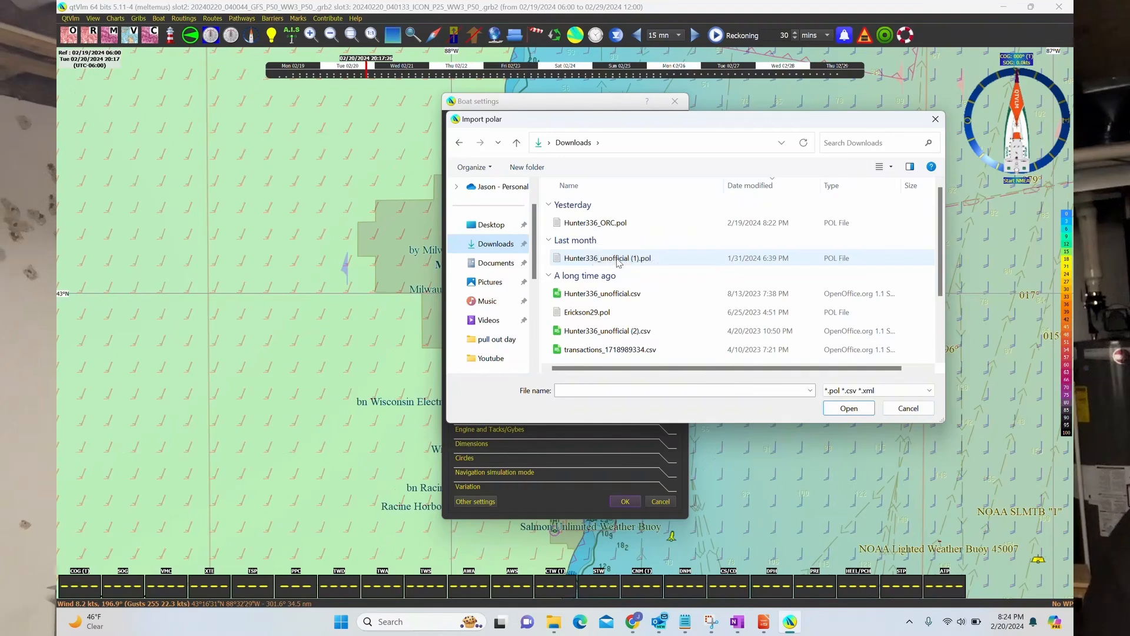
Step: Switch to Chrome and examine the ORC certificate's rated boat velocities table alongside the semicolon-separated polar text in Notepad
left_click(633, 623)
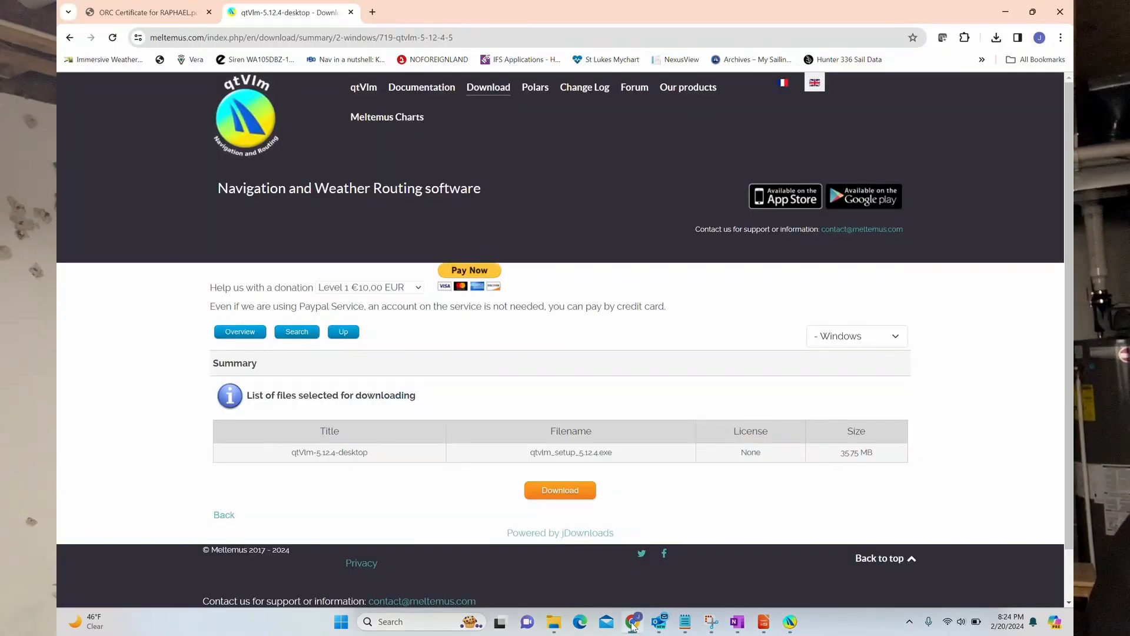
left_click(152, 12)
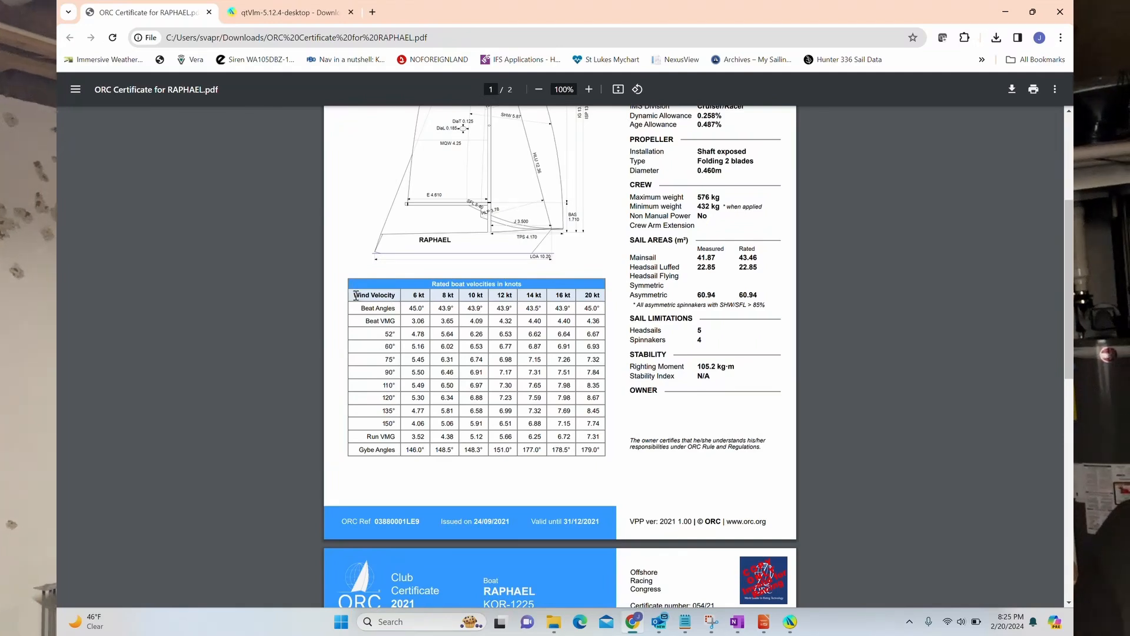
left_click_drag(501, 385, 462, 364)
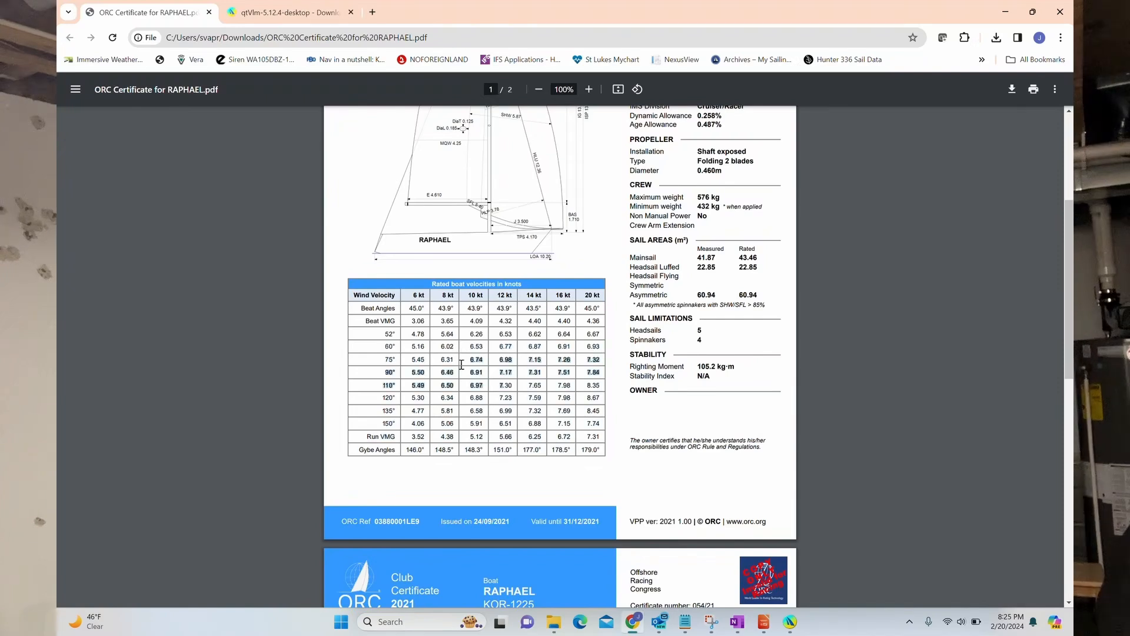
left_click(550, 472)
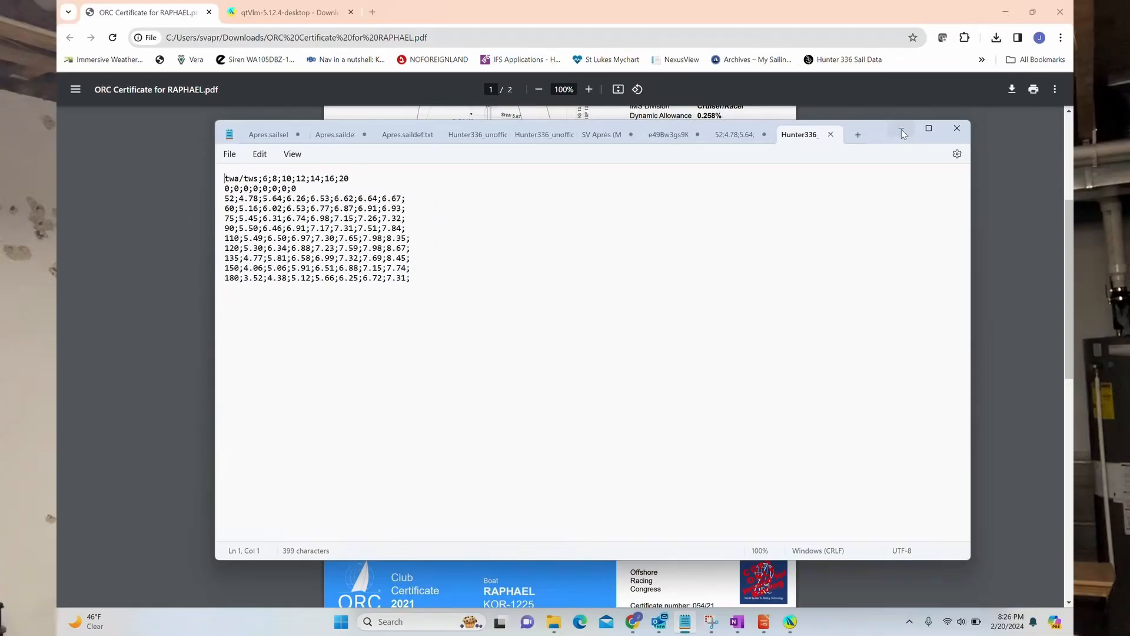
left_click(902, 129)
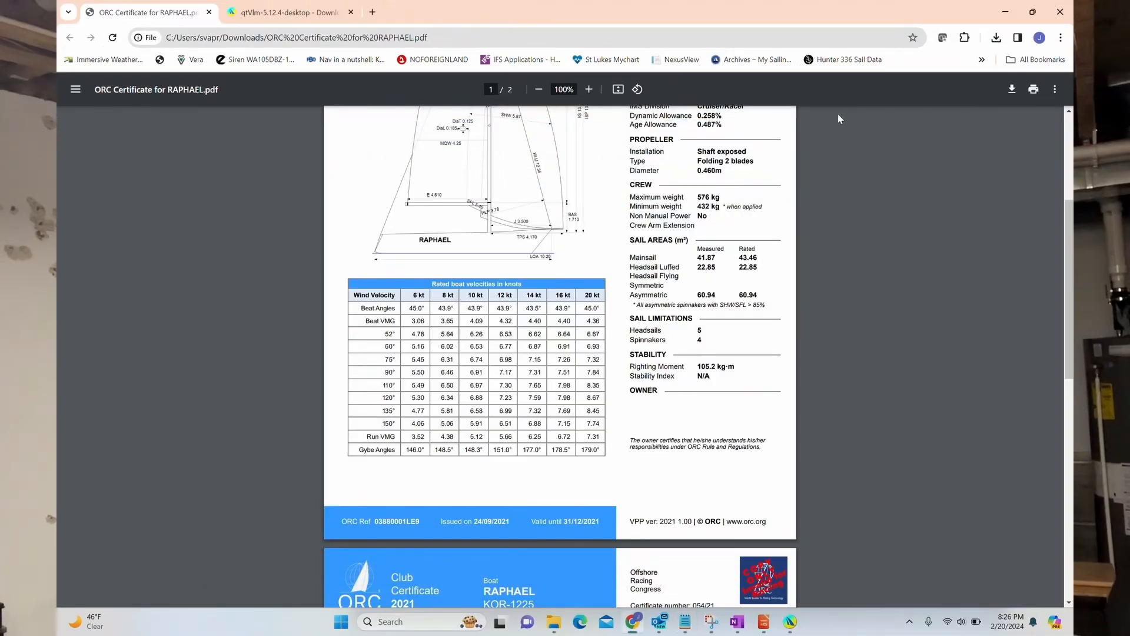
Step: Return to qtVlm and cancel the polar import and the boat settings
left_click(789, 624)
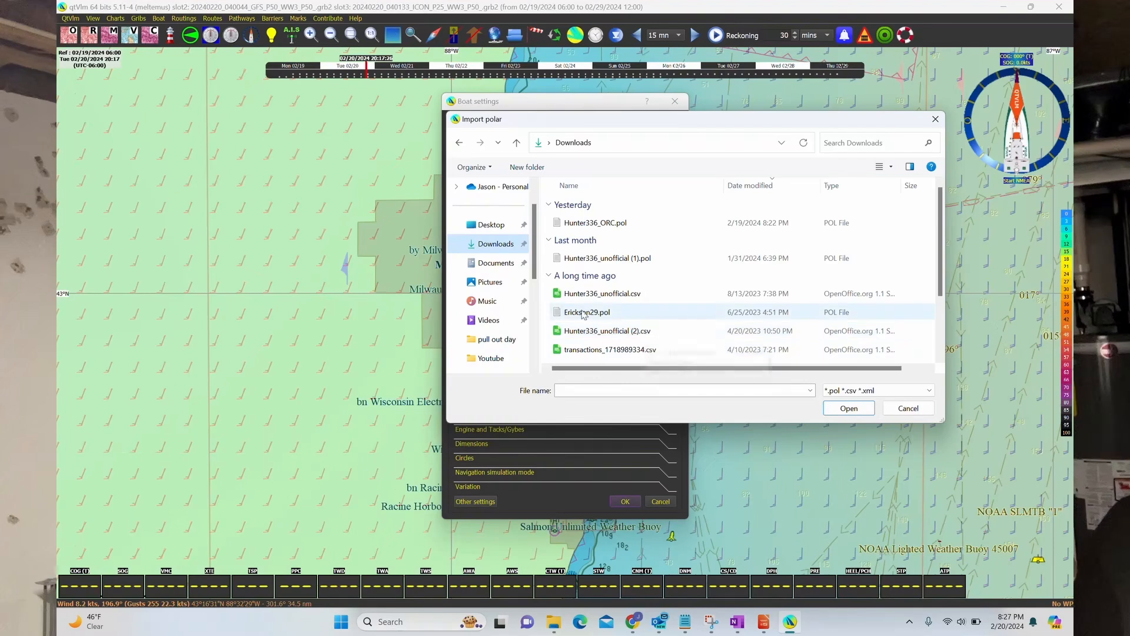
left_click(909, 409)
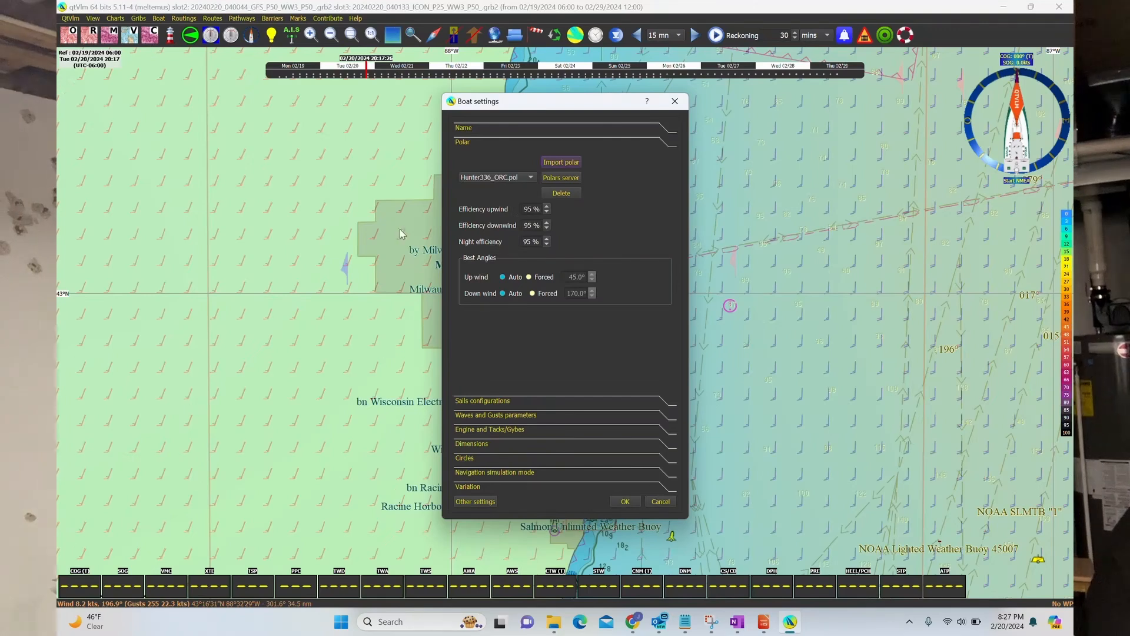
left_click(661, 501)
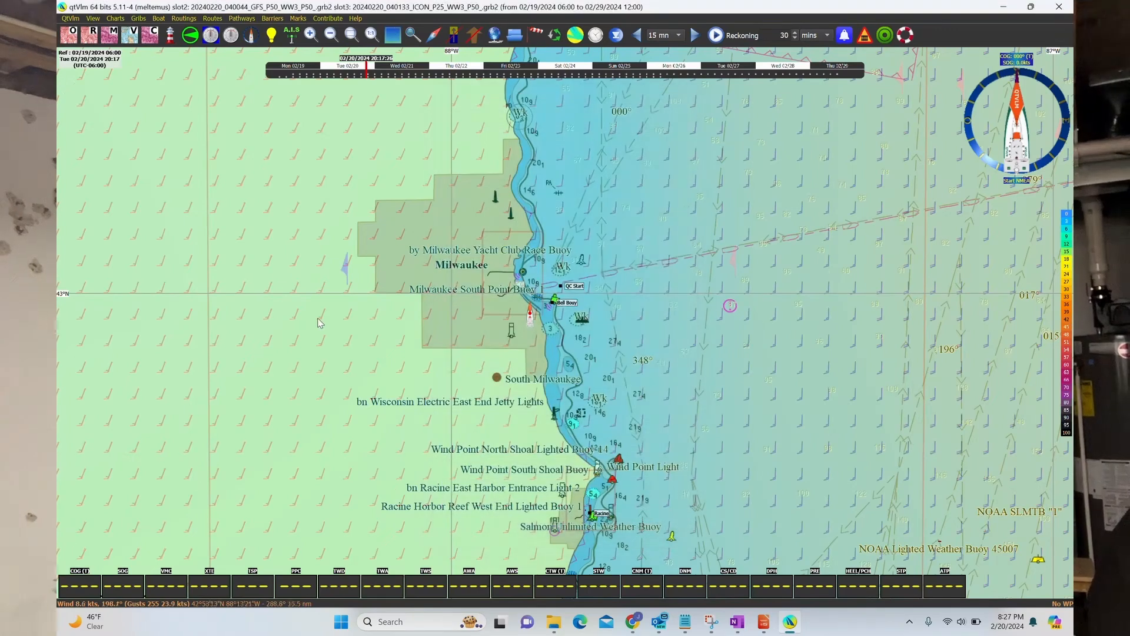
Step: Show the dashboard and raise the polar diagram's true wind speed to 17 kts to examine the curve
left_click(93, 21)
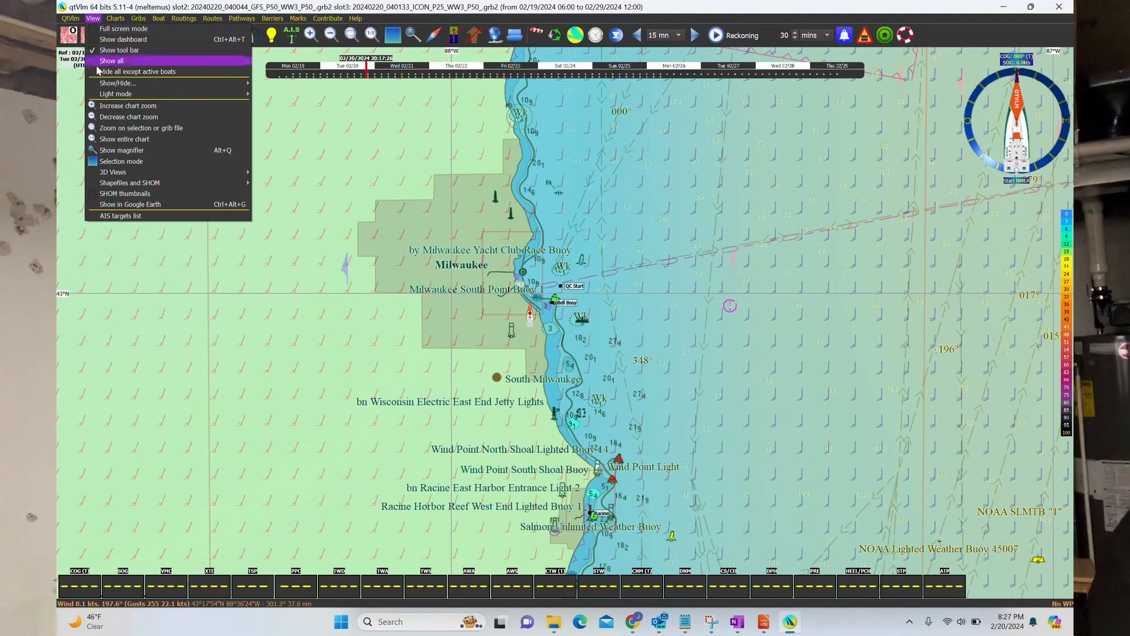
left_click(94, 39)
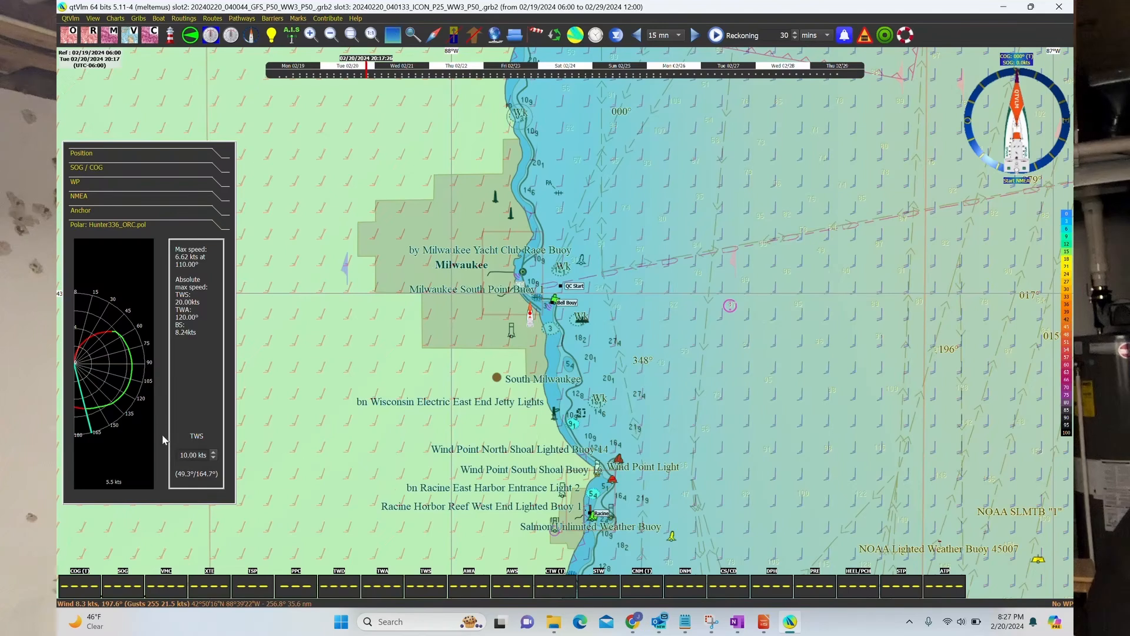
left_click(214, 453)
left_click(214, 453)
left_click(213, 453)
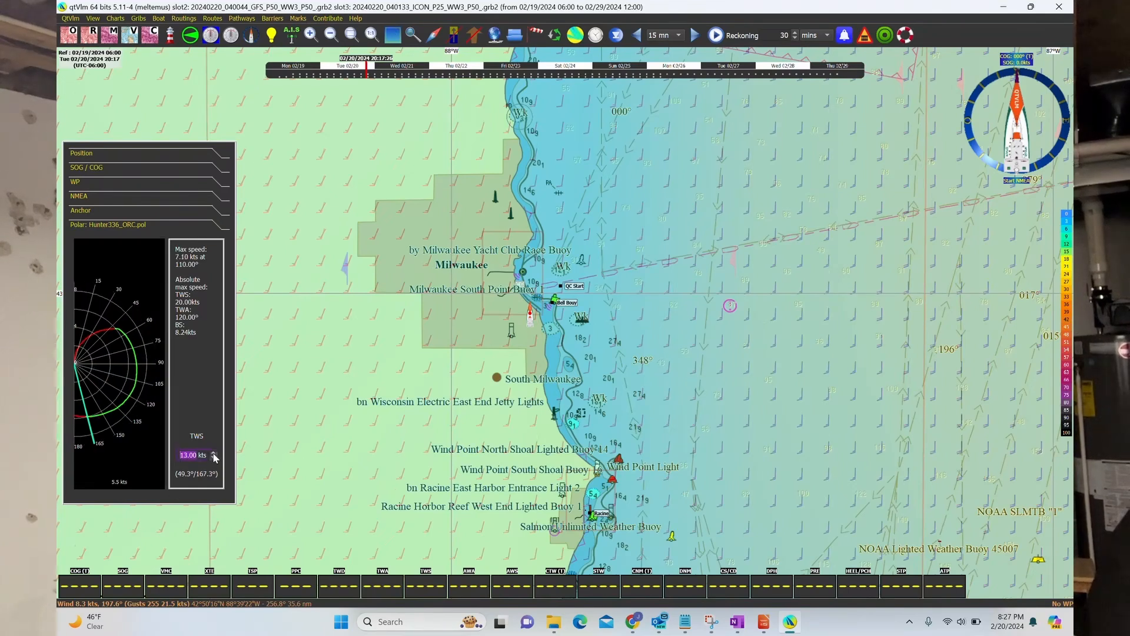
left_click(214, 453)
left_click(214, 452)
left_click(214, 453)
Step: Lower the polar diagram's true wind speed to 12 kts and hide the dashboard
left_click(214, 453)
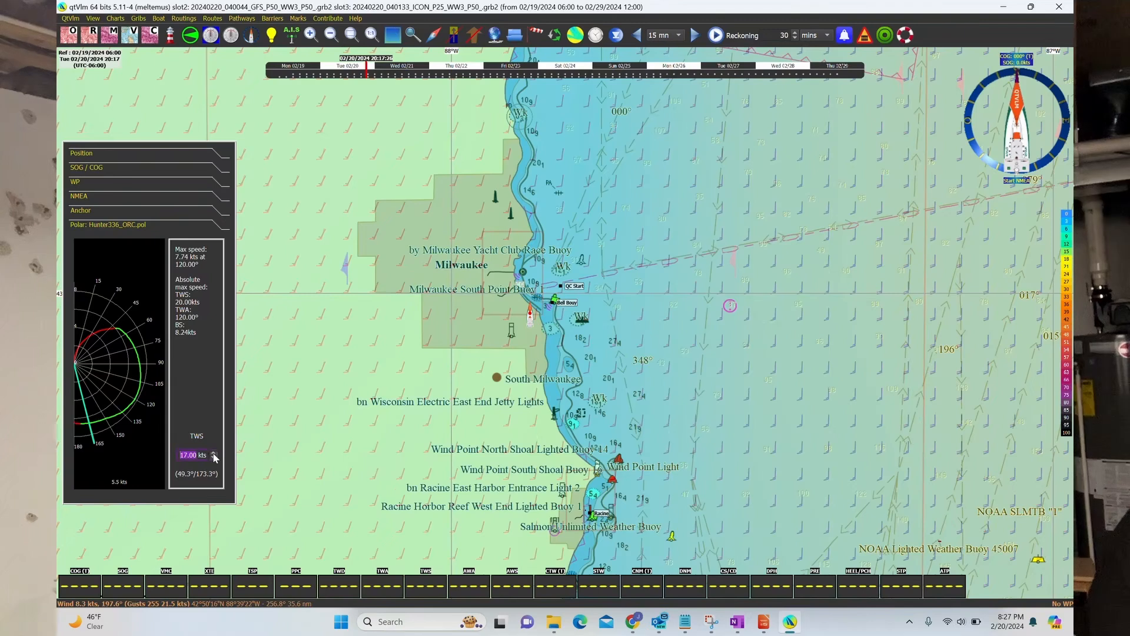
left_click(213, 453)
left_click(214, 458)
left_click(214, 458)
left_click(214, 457)
left_click(214, 457)
left_click(213, 457)
left_click(213, 458)
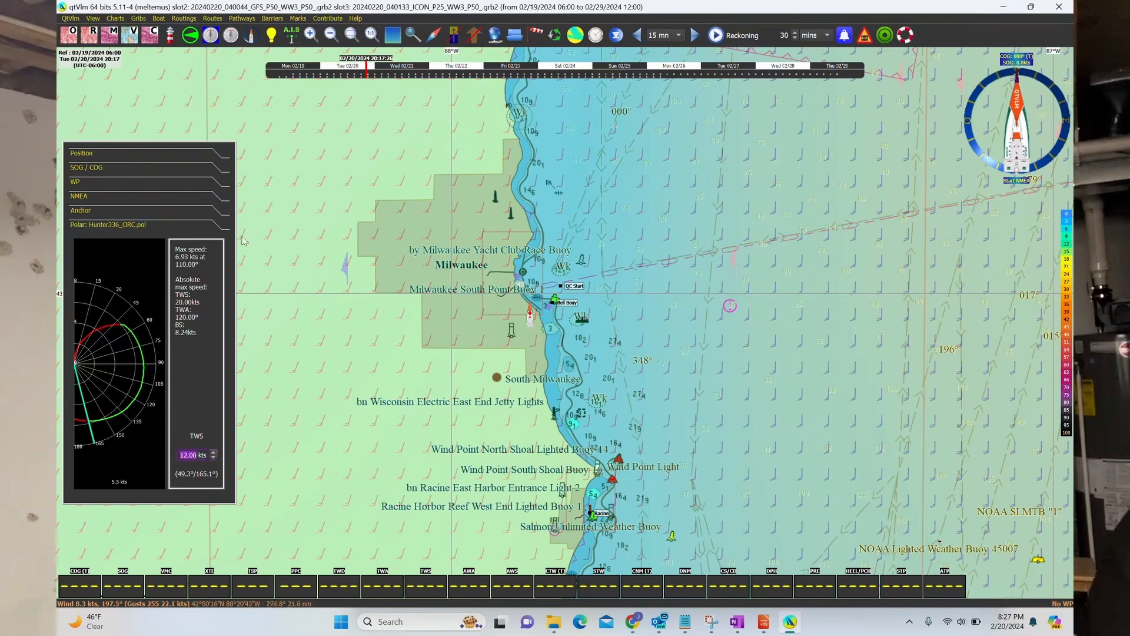
left_click(93, 18)
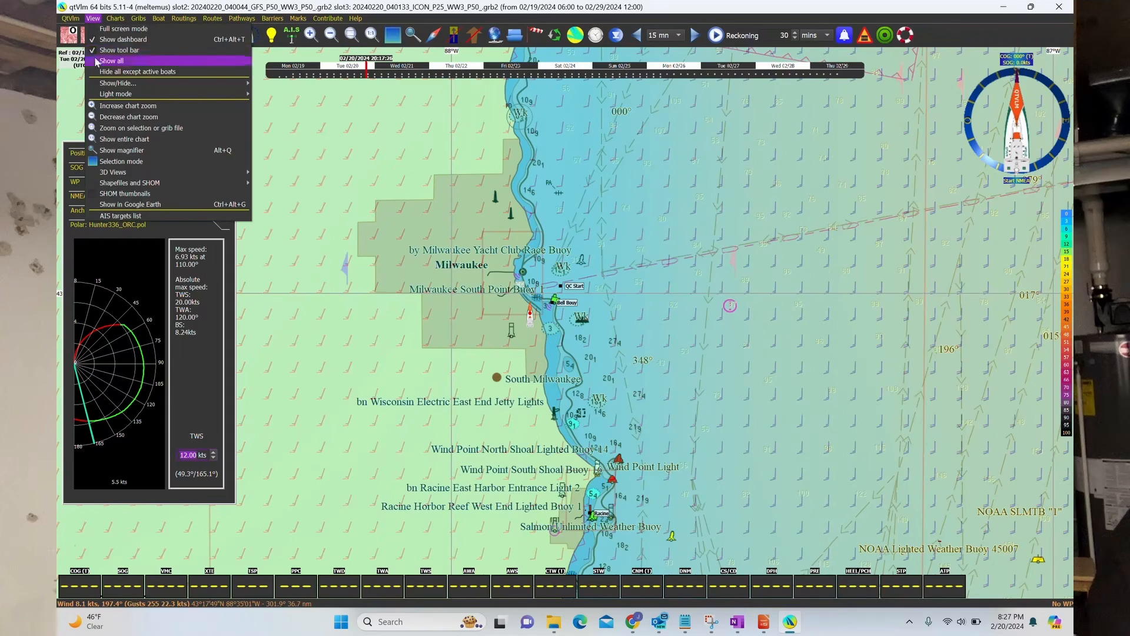
left_click(120, 46)
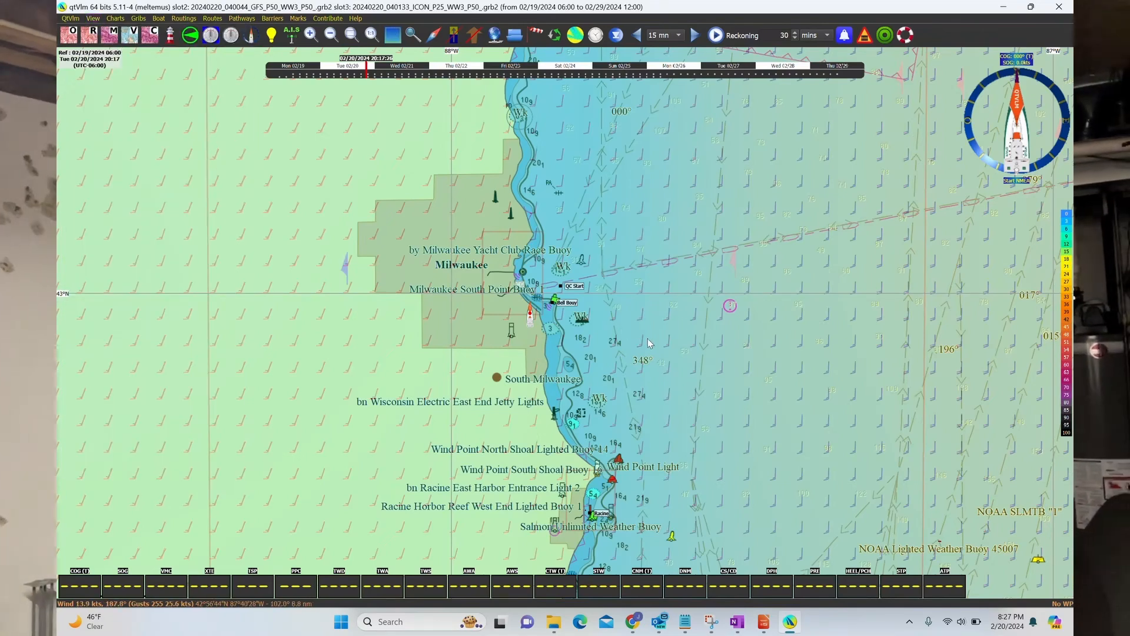
Step: Examine the Lake Michigan chart from Milwaukee across to the eastern shore, finishing close in on the waters off Milwaukee
left_click_drag(627, 342, 495, 372)
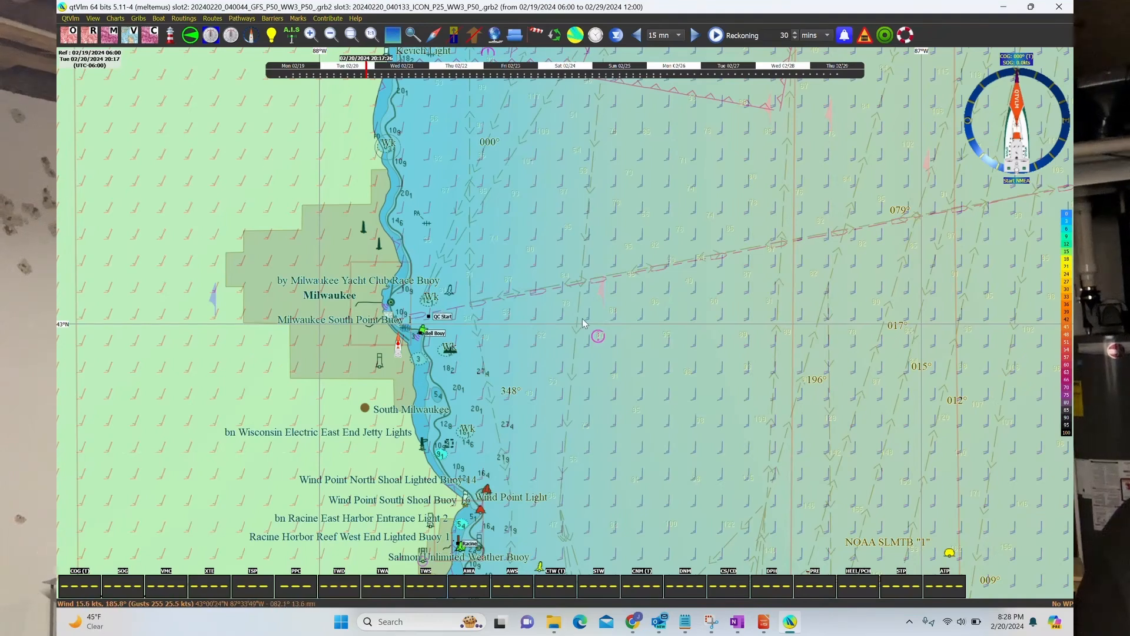
left_click_drag(583, 323, 377, 296)
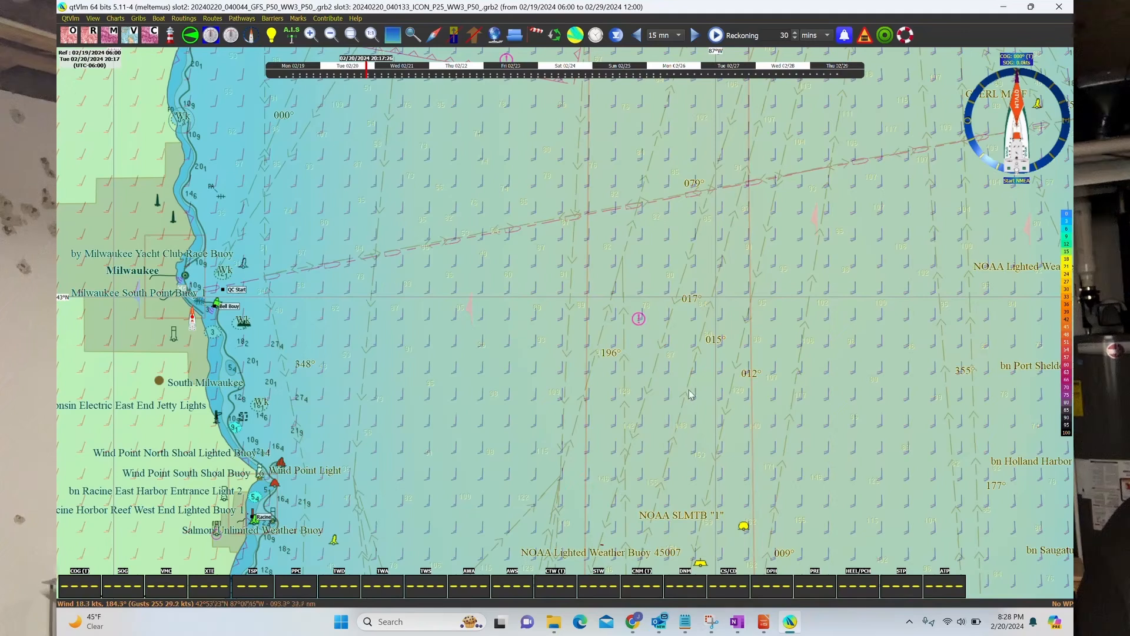
left_click_drag(823, 352, 809, 288)
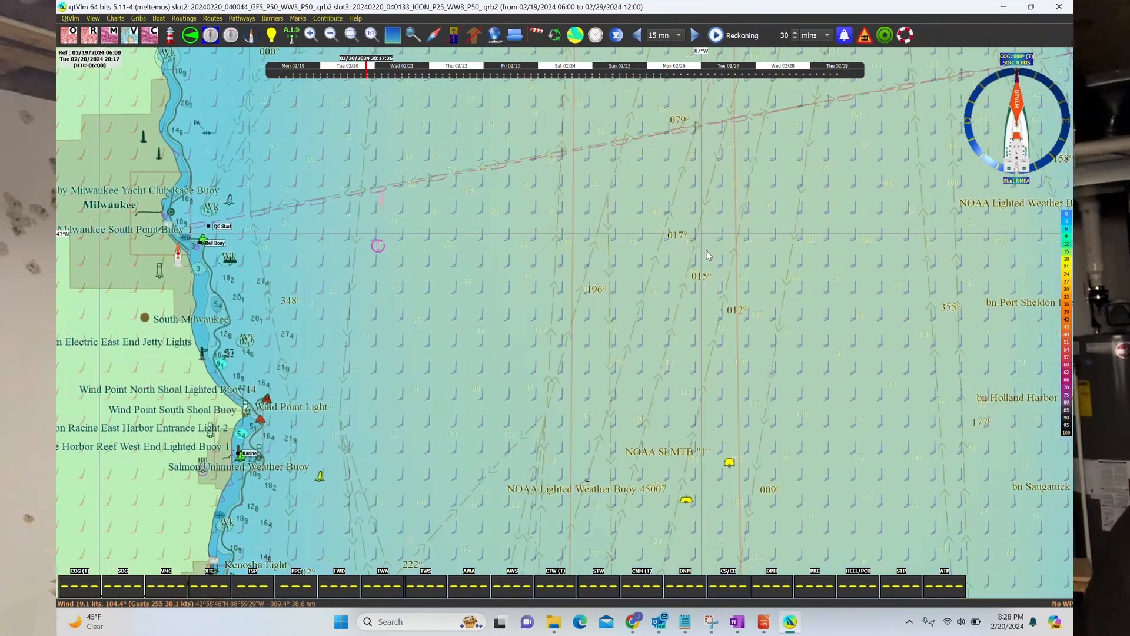
left_click(331, 36)
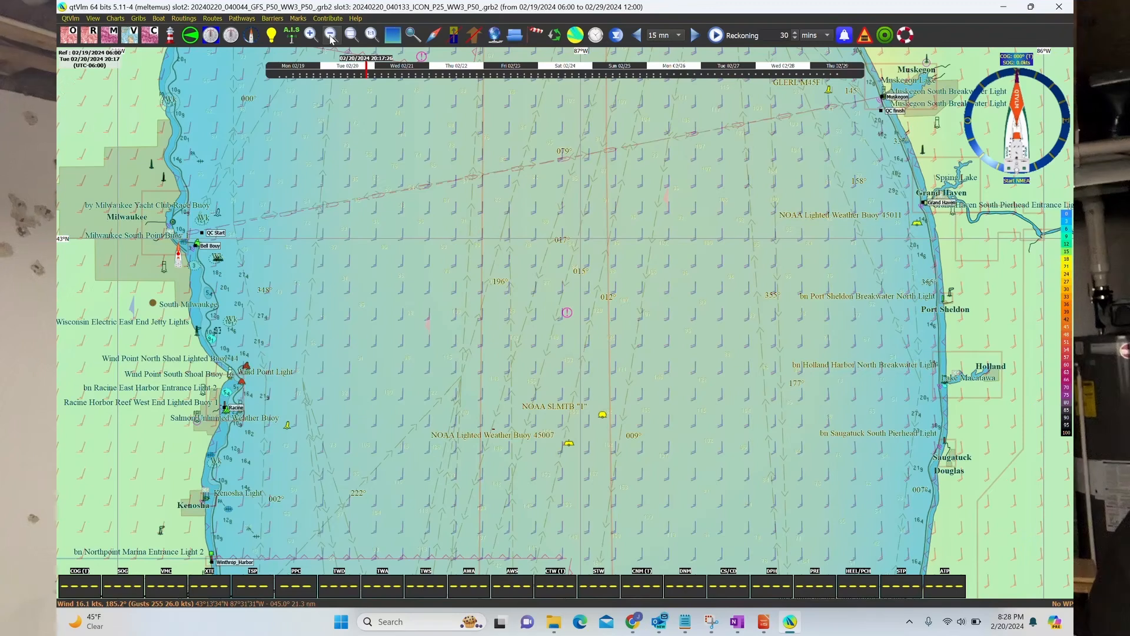
left_click(331, 36)
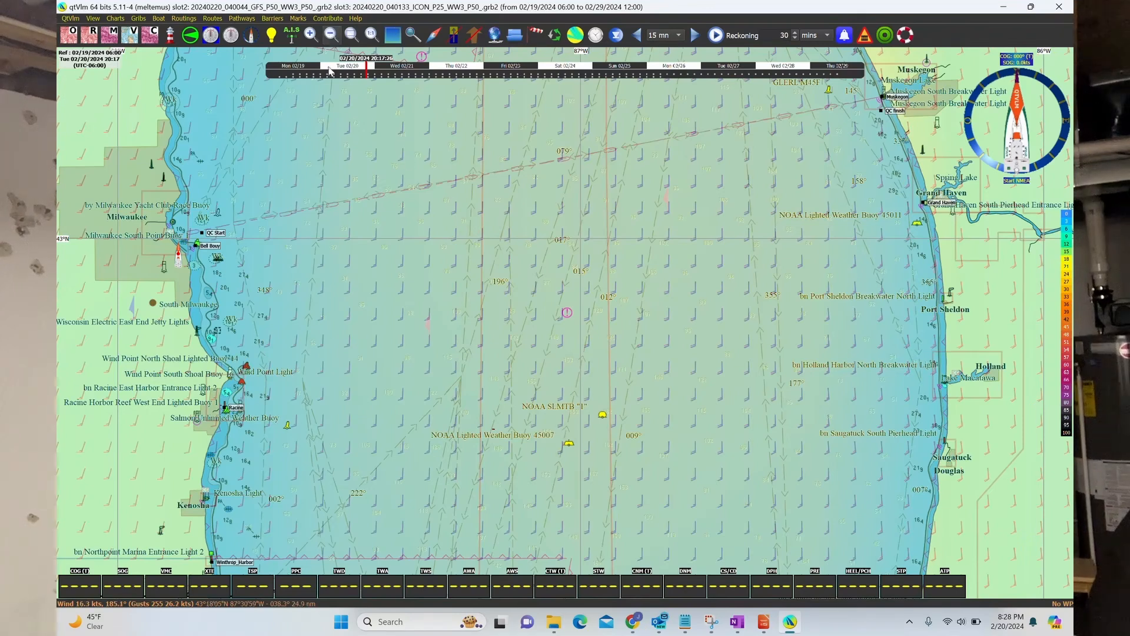
left_click_drag(304, 309, 288, 243)
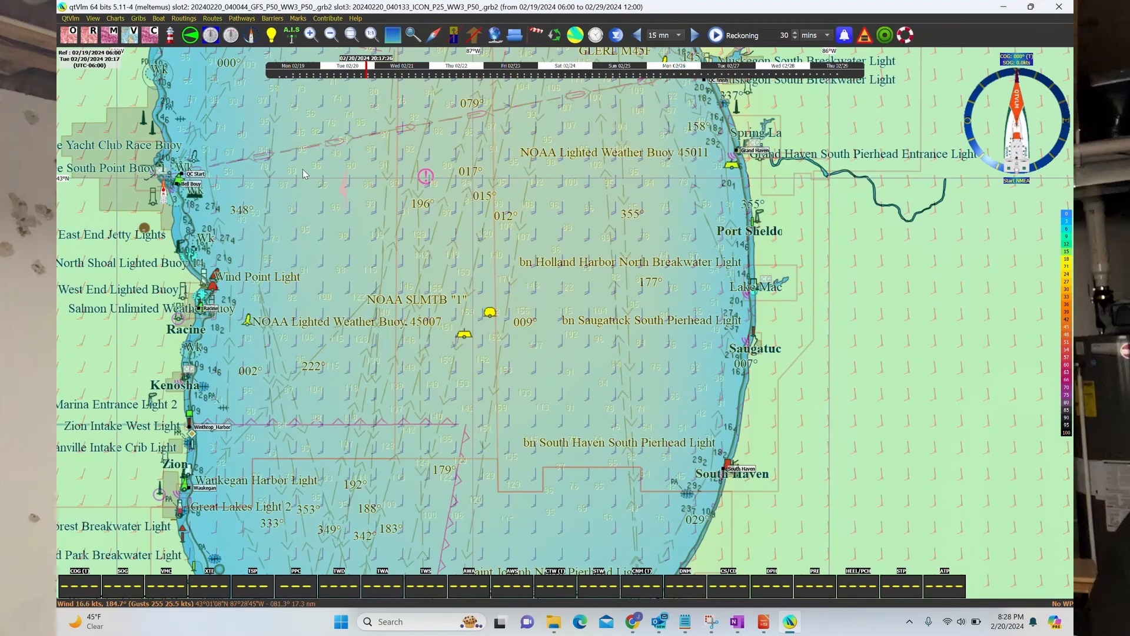
left_click(311, 34)
left_click(311, 35)
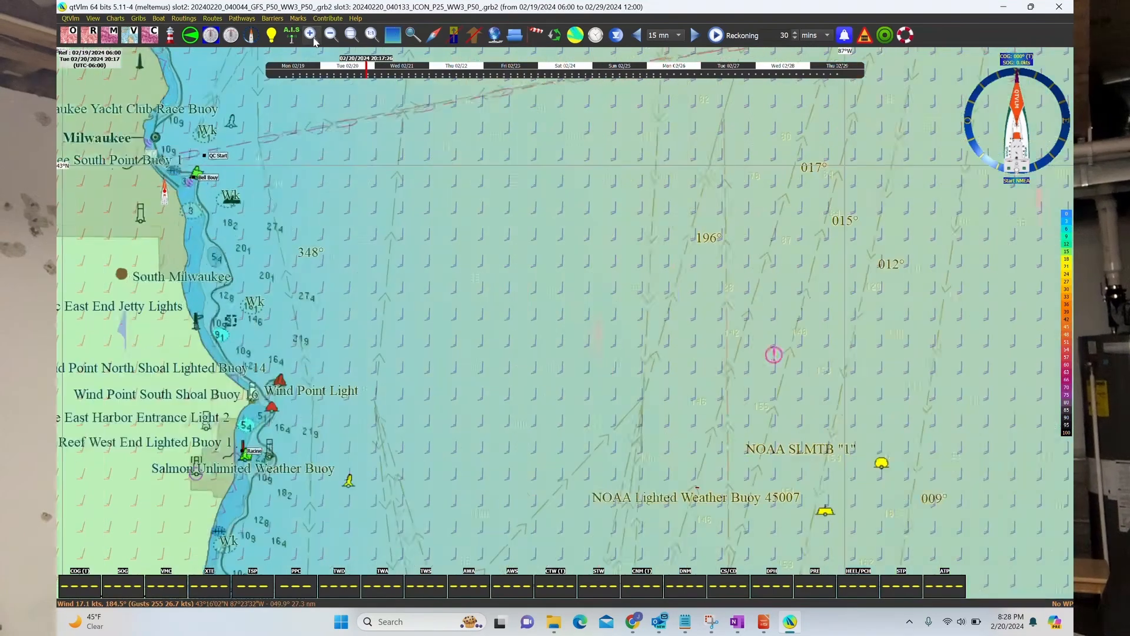
left_click(310, 34)
left_click(310, 34)
left_click(312, 37)
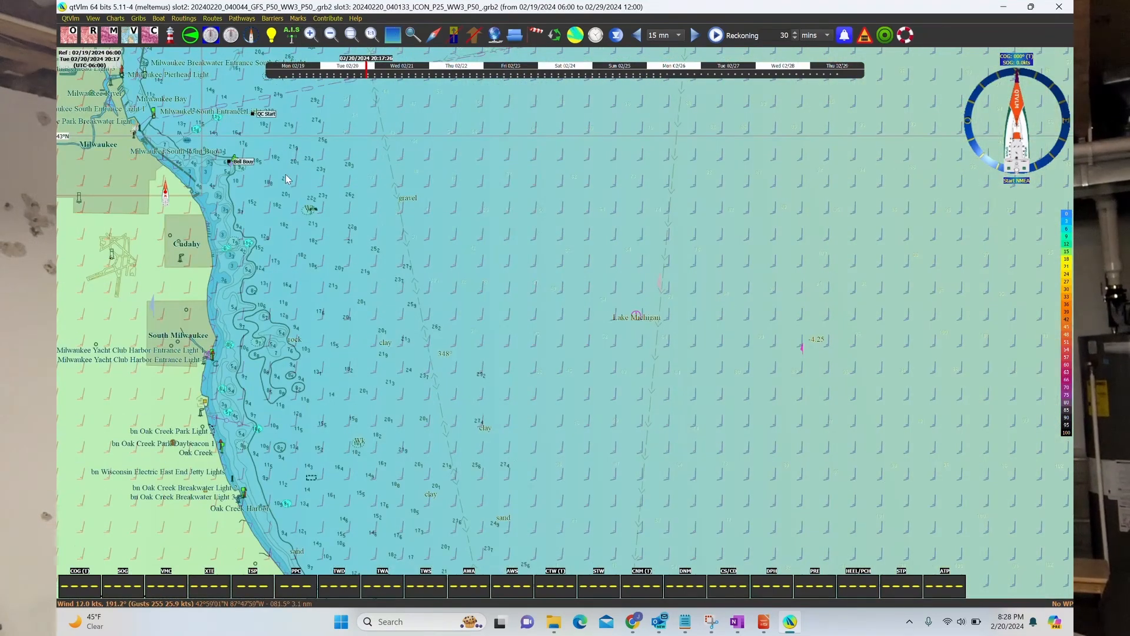
left_click_drag(287, 178, 431, 318)
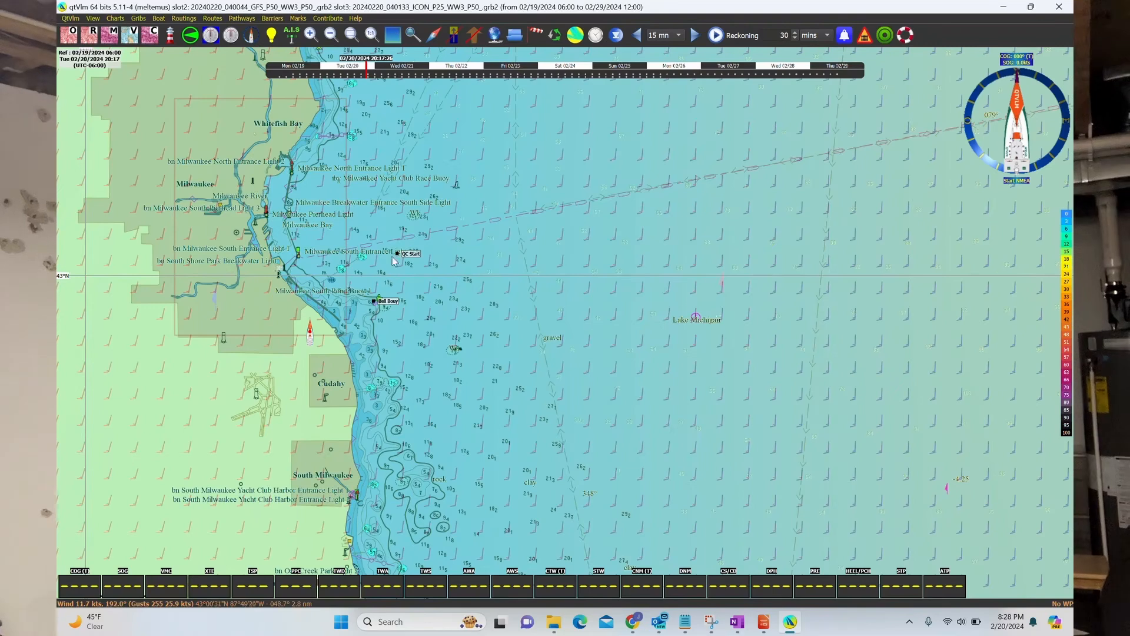
left_click_drag(394, 261, 406, 288)
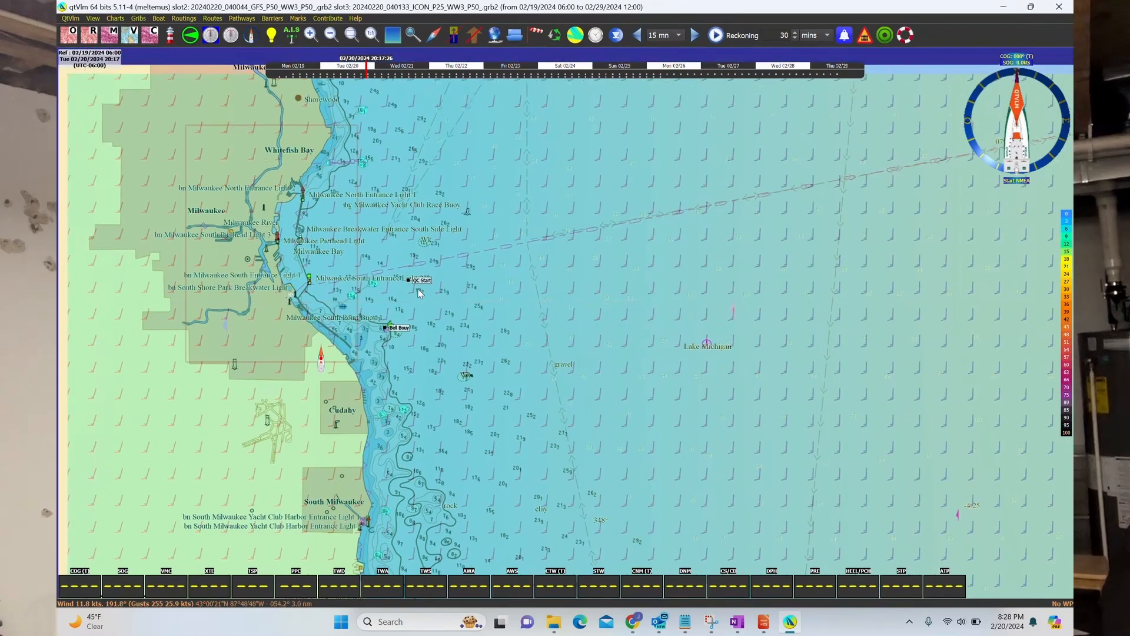
Step: Create a POI mark on the water just off Milwaukee and set its latitude to 43.10000°
right_click(391, 248)
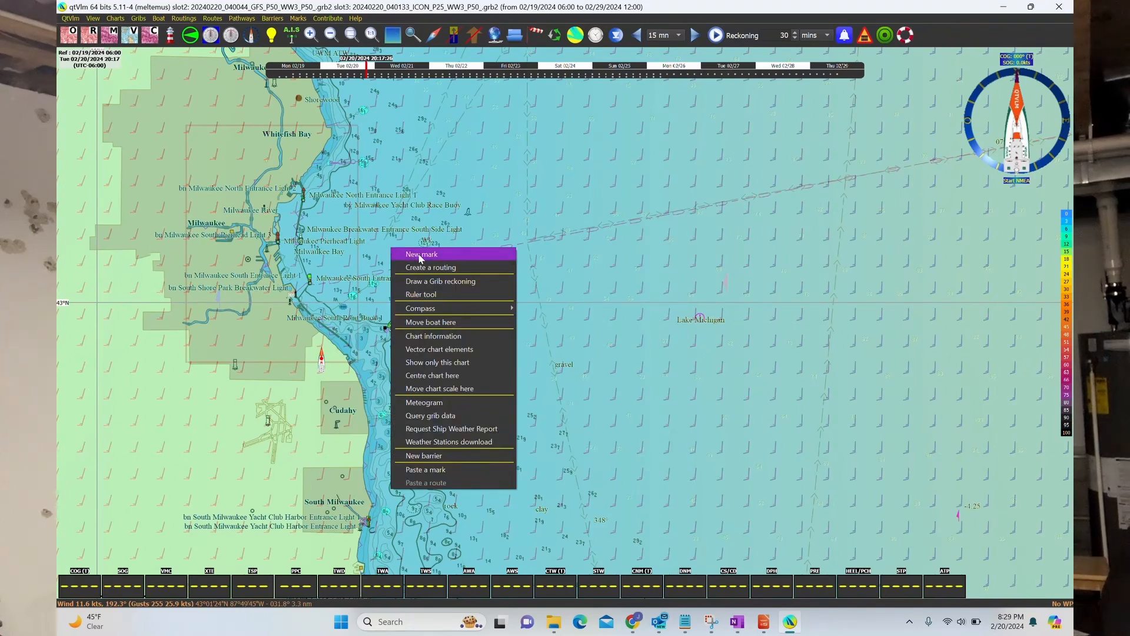
left_click(420, 255)
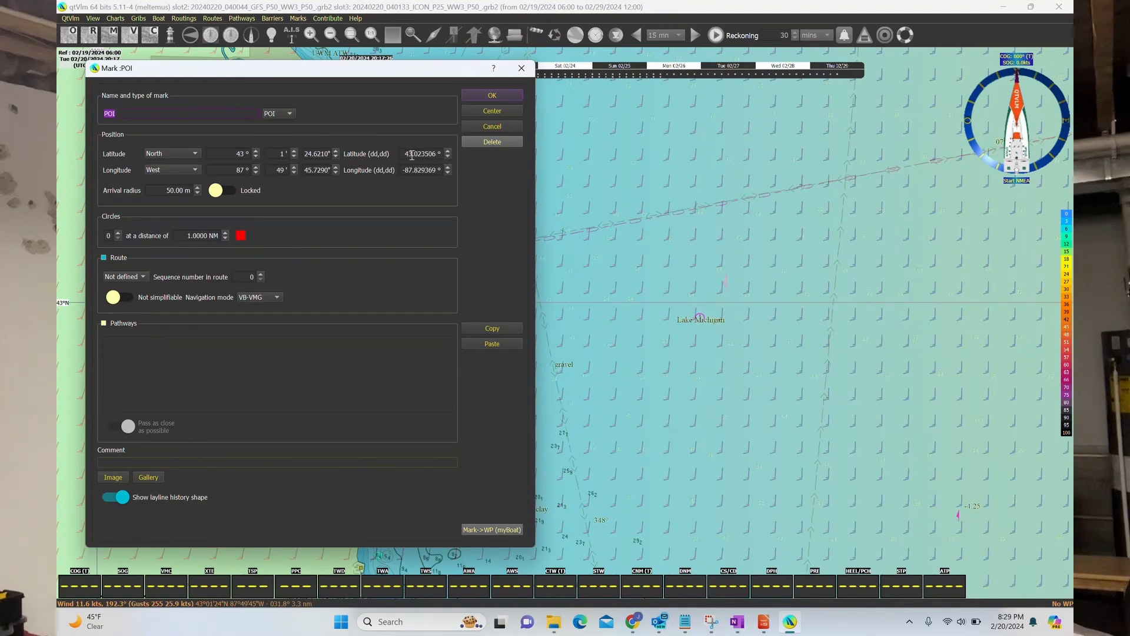
left_click(447, 151)
left_click(448, 151)
left_click(448, 151)
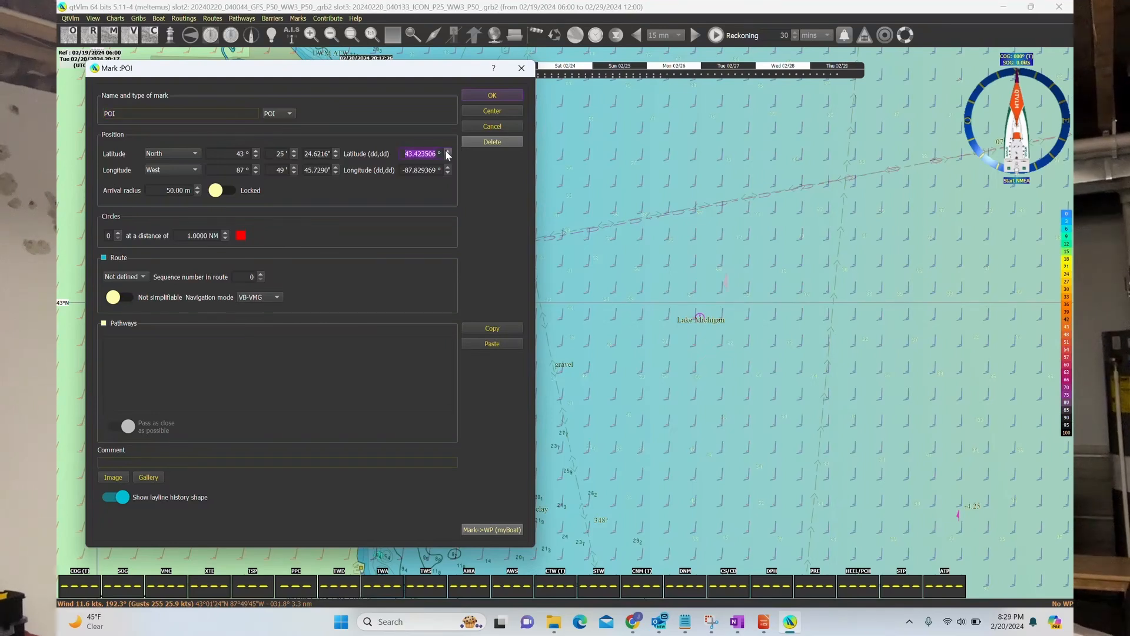
left_click(448, 156)
left_click(435, 154)
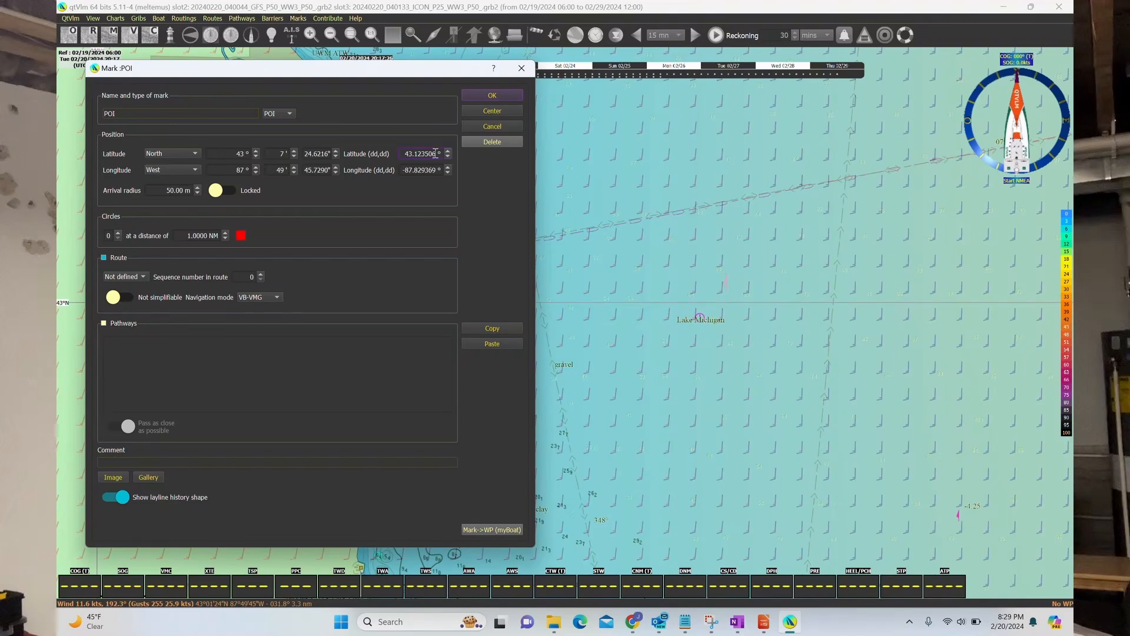
left_click_drag(435, 154, 419, 154)
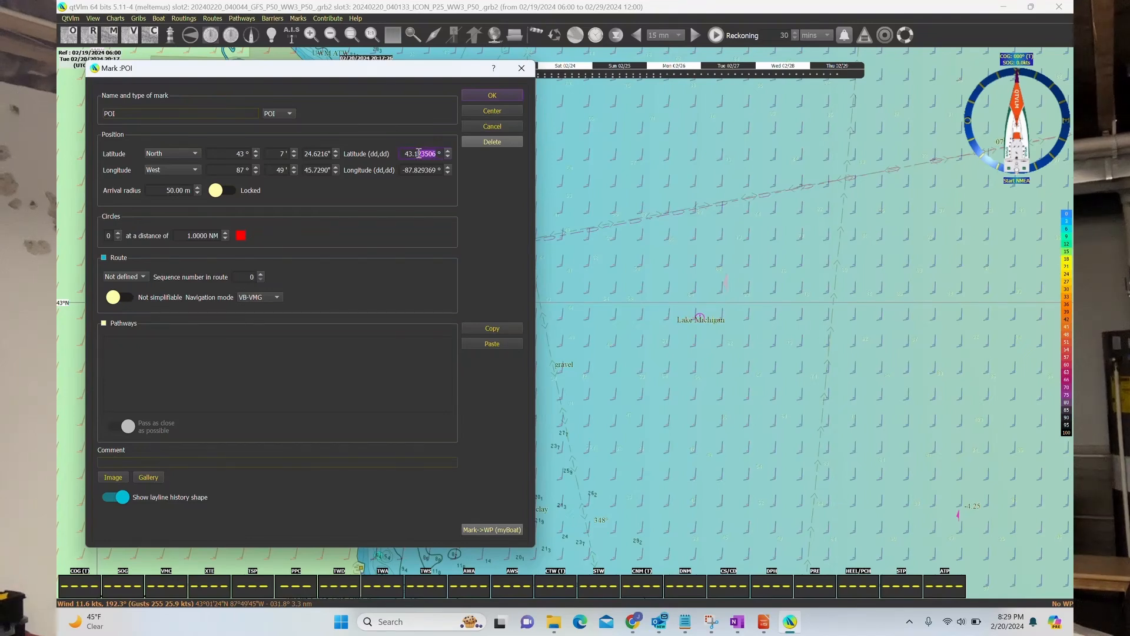
type("0000")
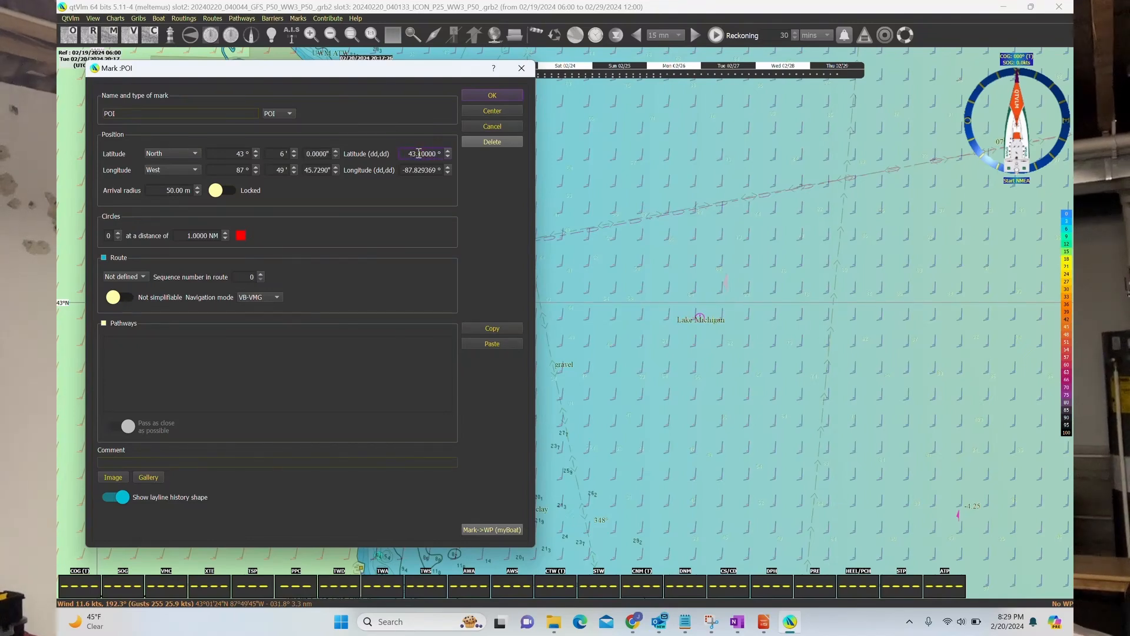
key("Return")
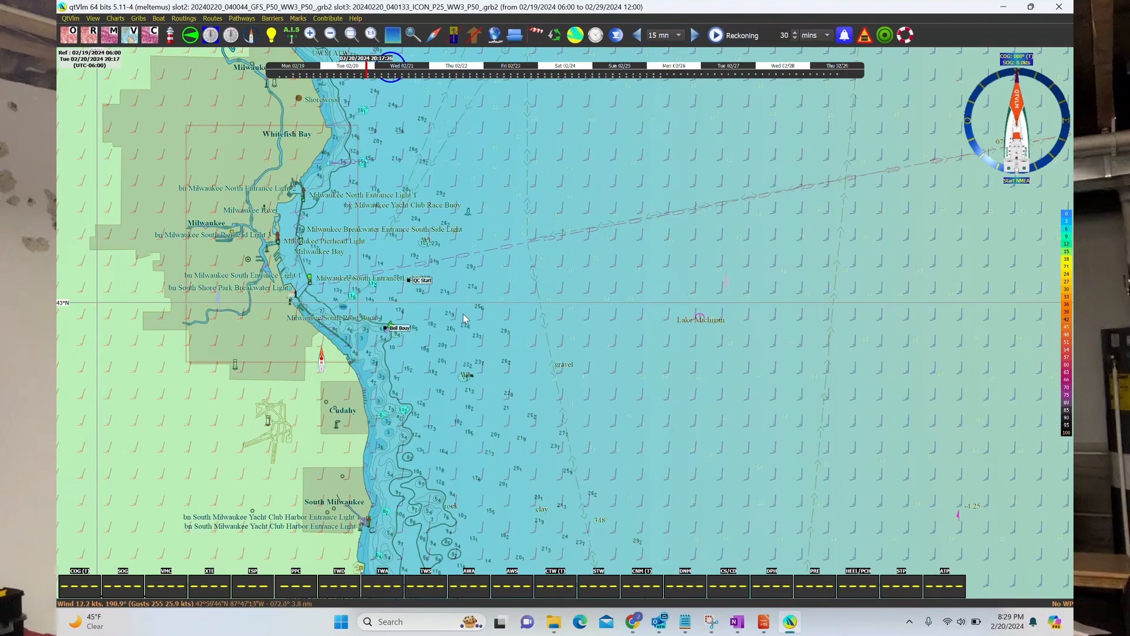
left_click_drag(544, 344, 365, 312)
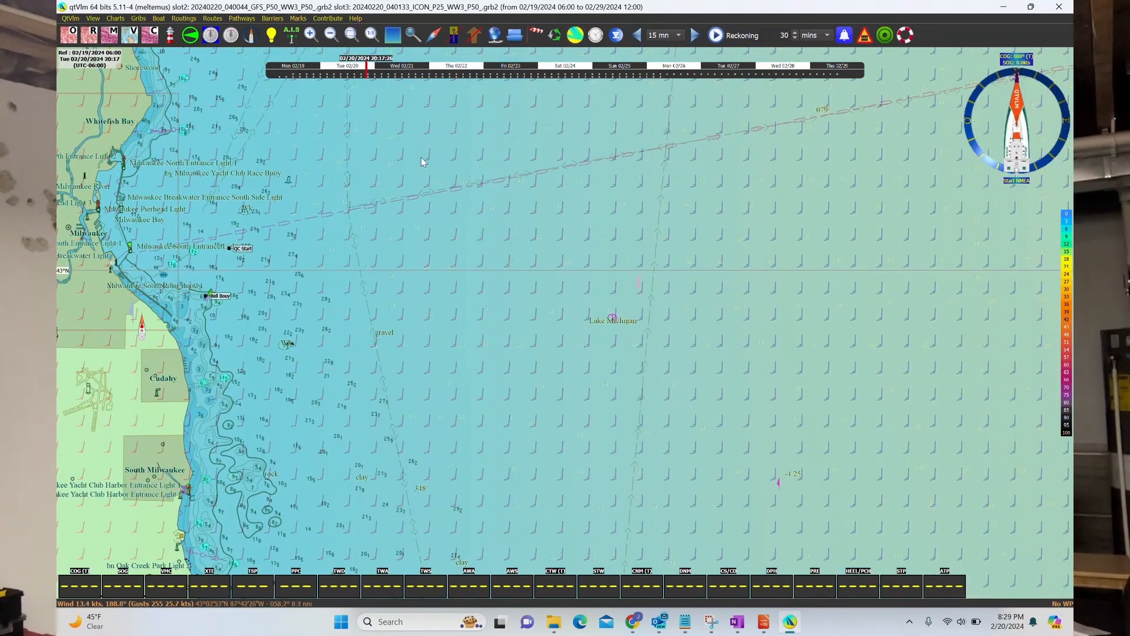
Step: Open the Xygrib server download for grib slot 1 to fetch a forecast for southern Lake Michigan
left_click(328, 37)
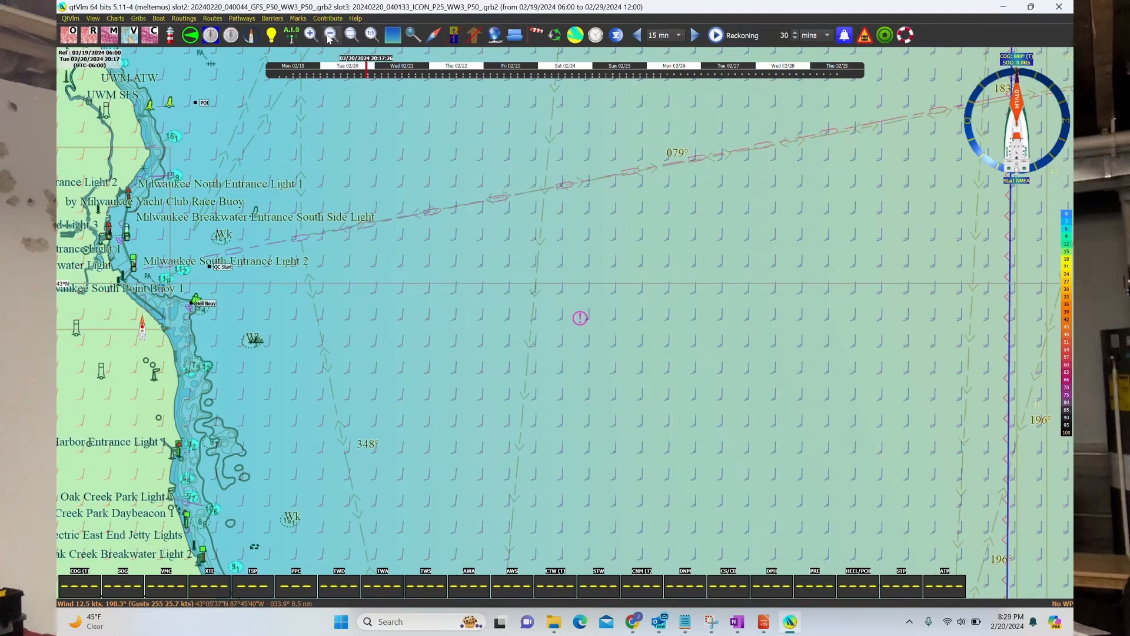
left_click(328, 37)
left_click(330, 37)
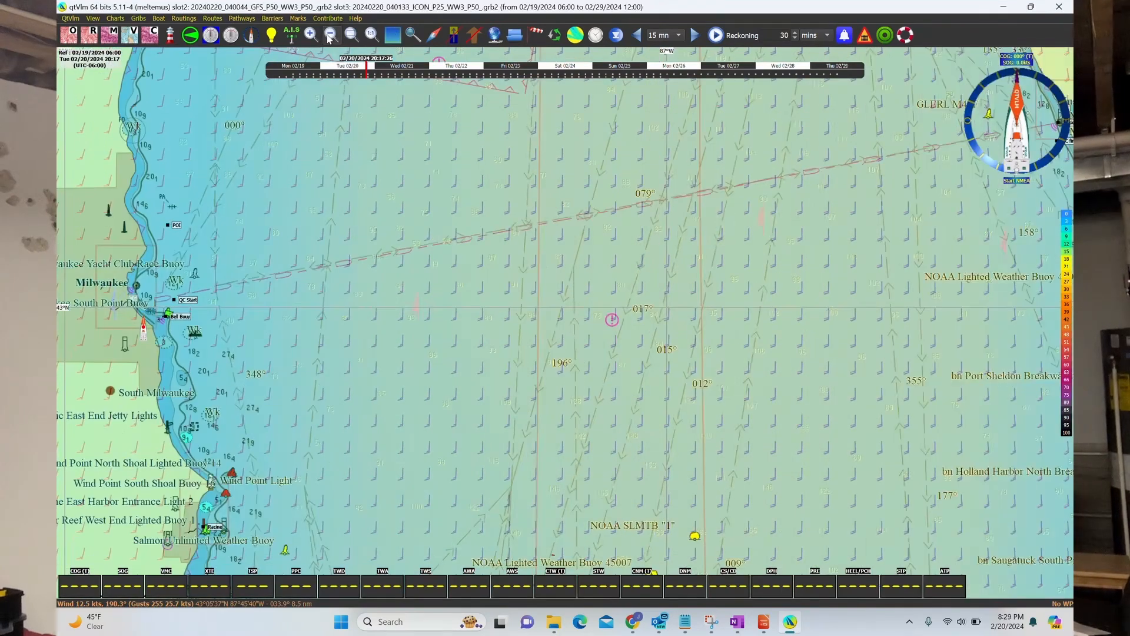
left_click(330, 38)
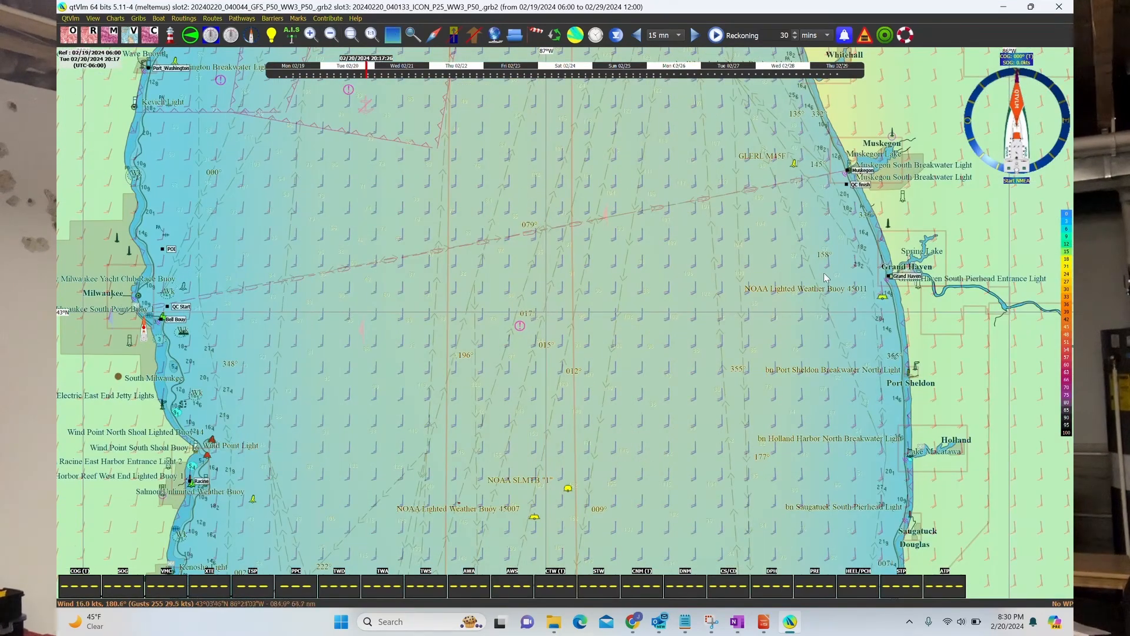
left_click_drag(885, 486, 863, 286)
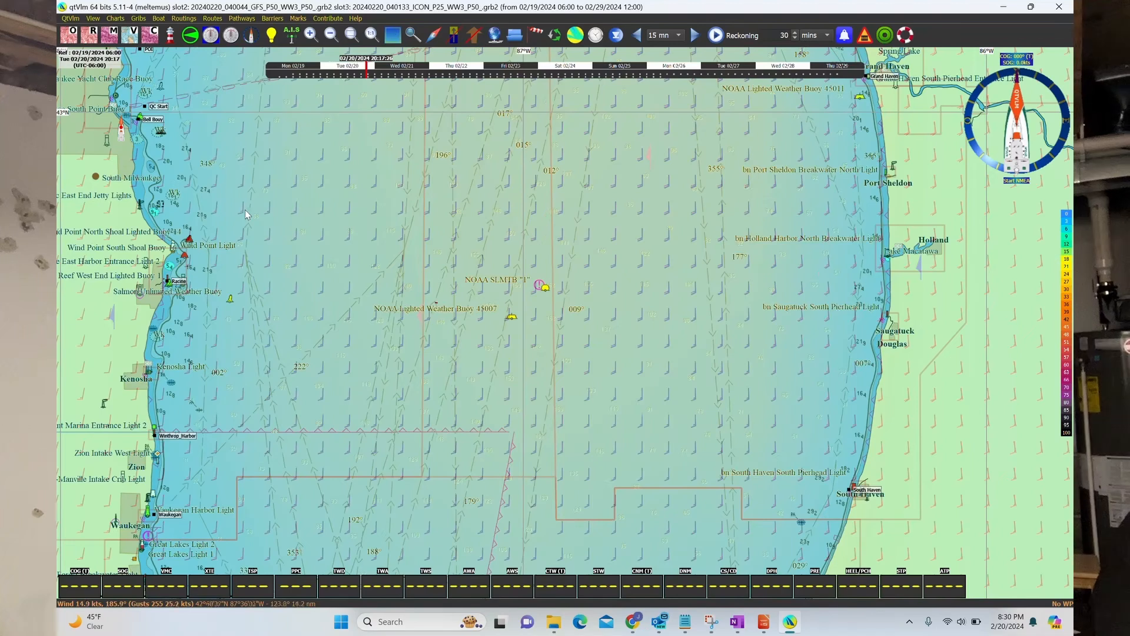
mouse_move(366, 292)
left_mouse_down()
mouse_move(350, 277)
mouse_move(364, 294)
left_mouse_up()
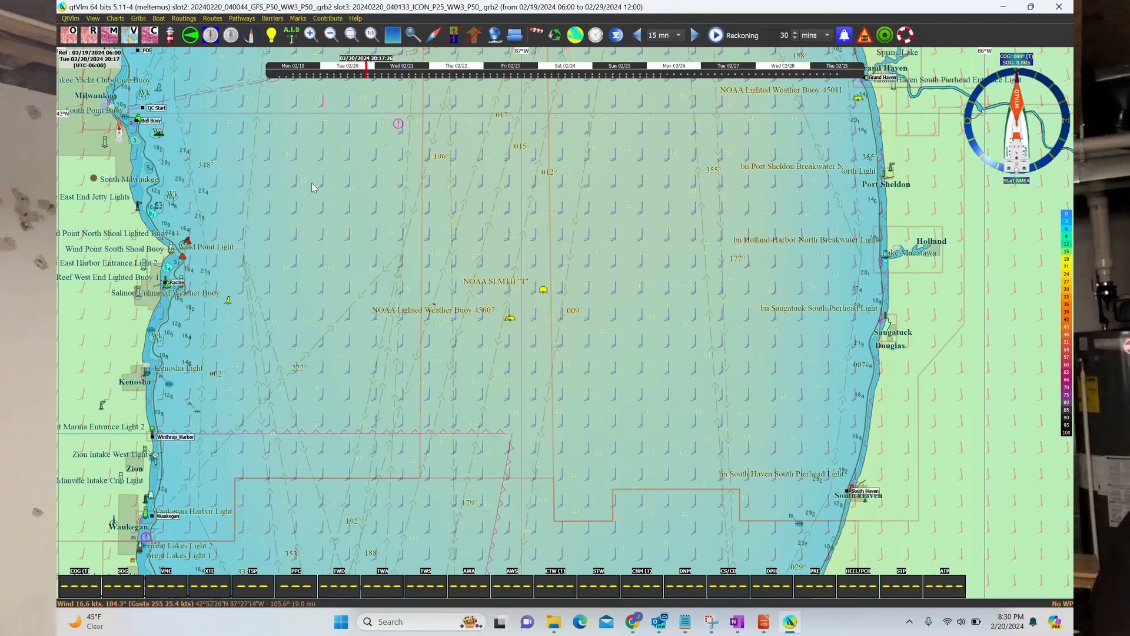
left_click(138, 18)
left_click(137, 18)
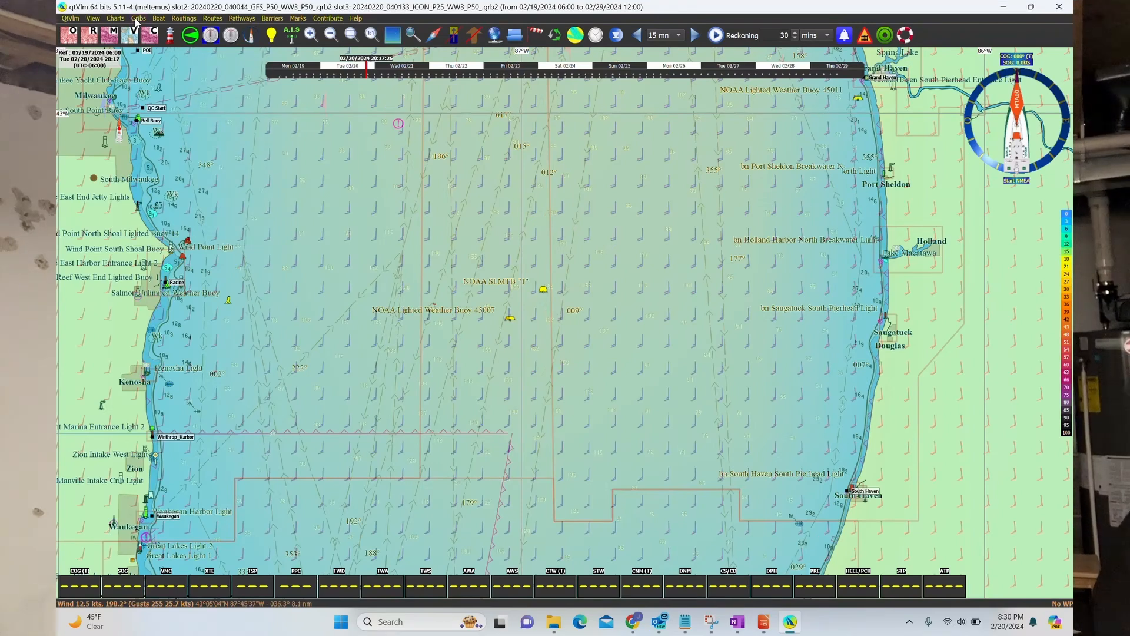
left_click(137, 18)
mouse_move(163, 30)
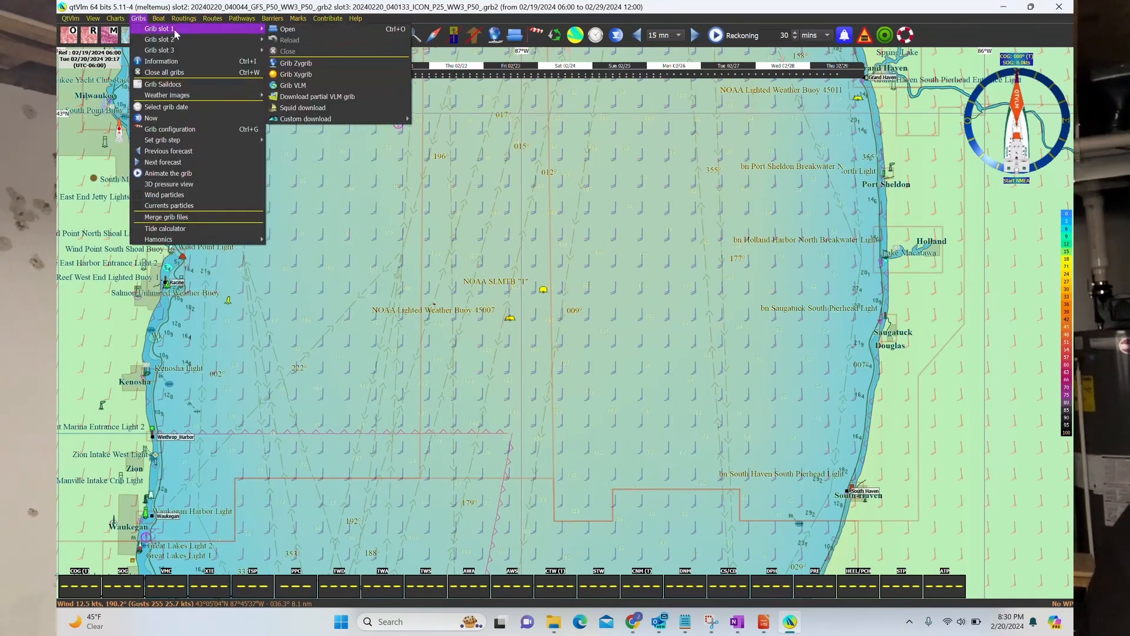
left_click(310, 74)
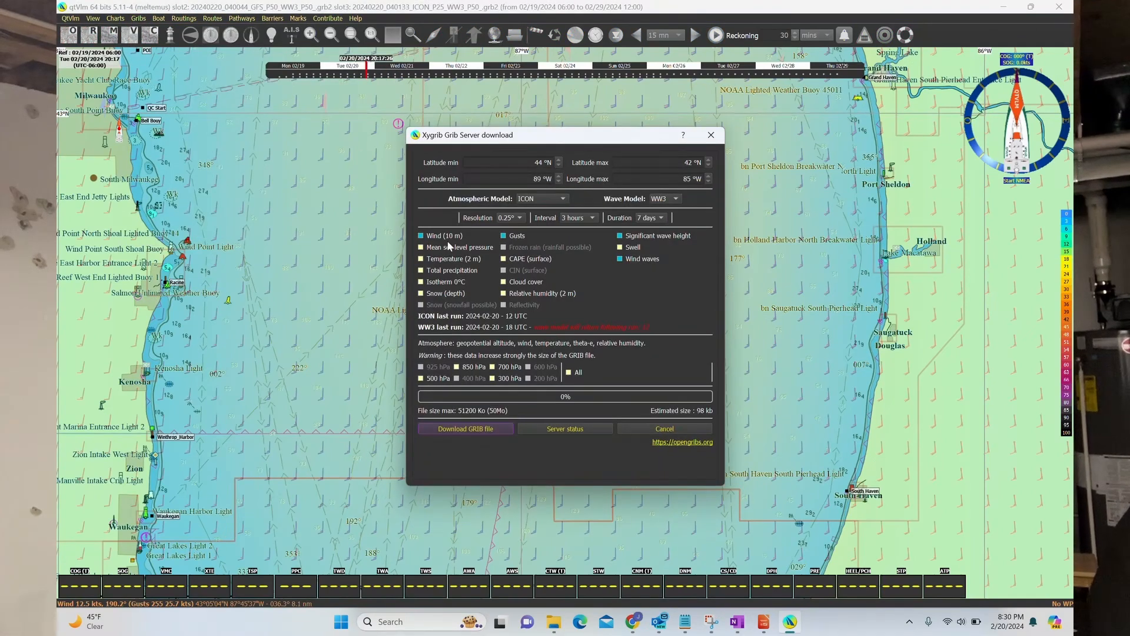
Step: Set the download's atmospheric model to GFS and its resolution to 0.25°
left_click(563, 200)
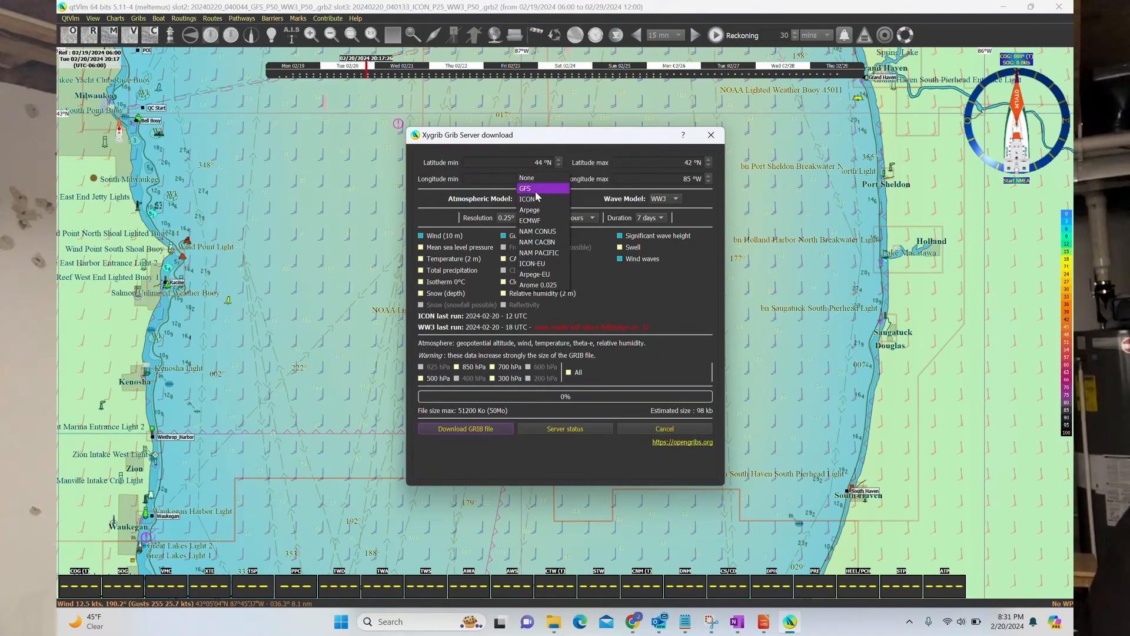
left_click(537, 189)
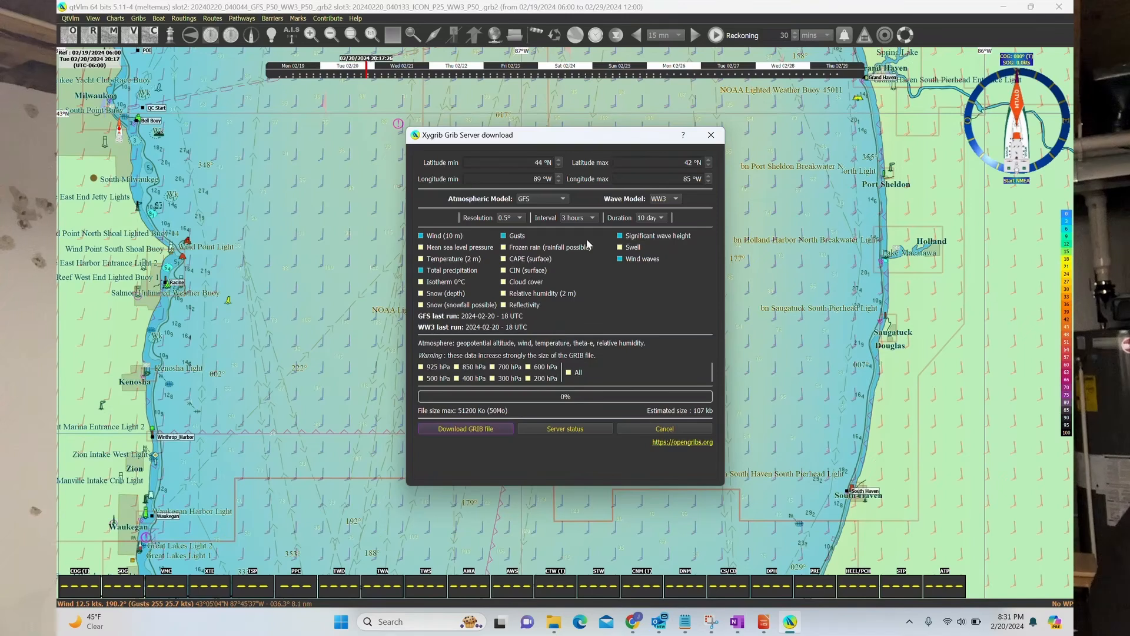
left_click(518, 219)
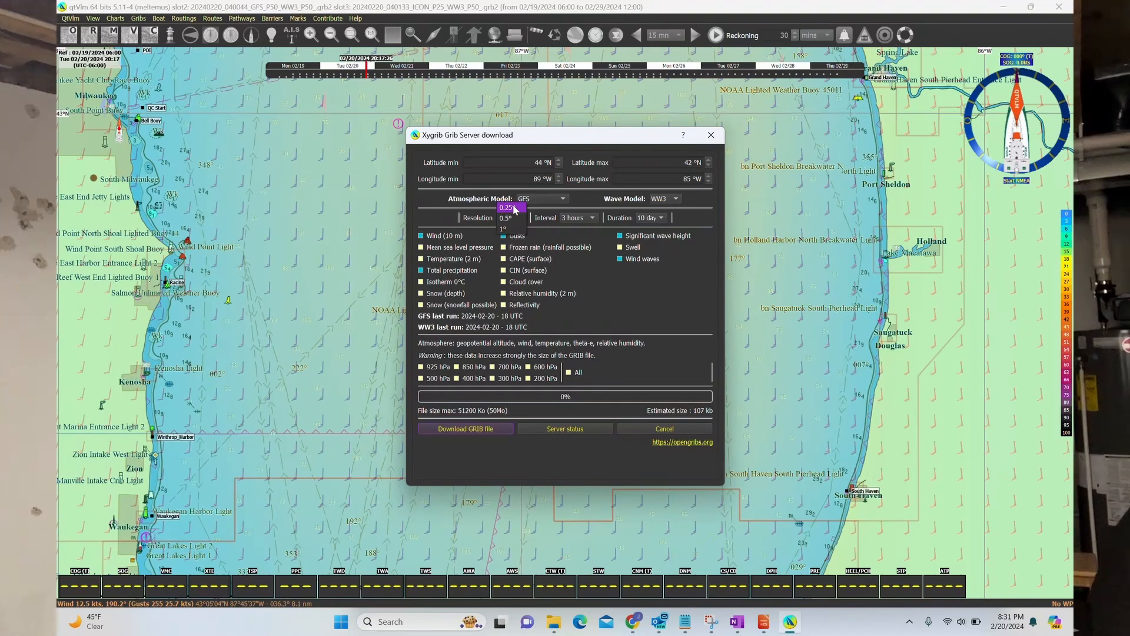
left_click(513, 208)
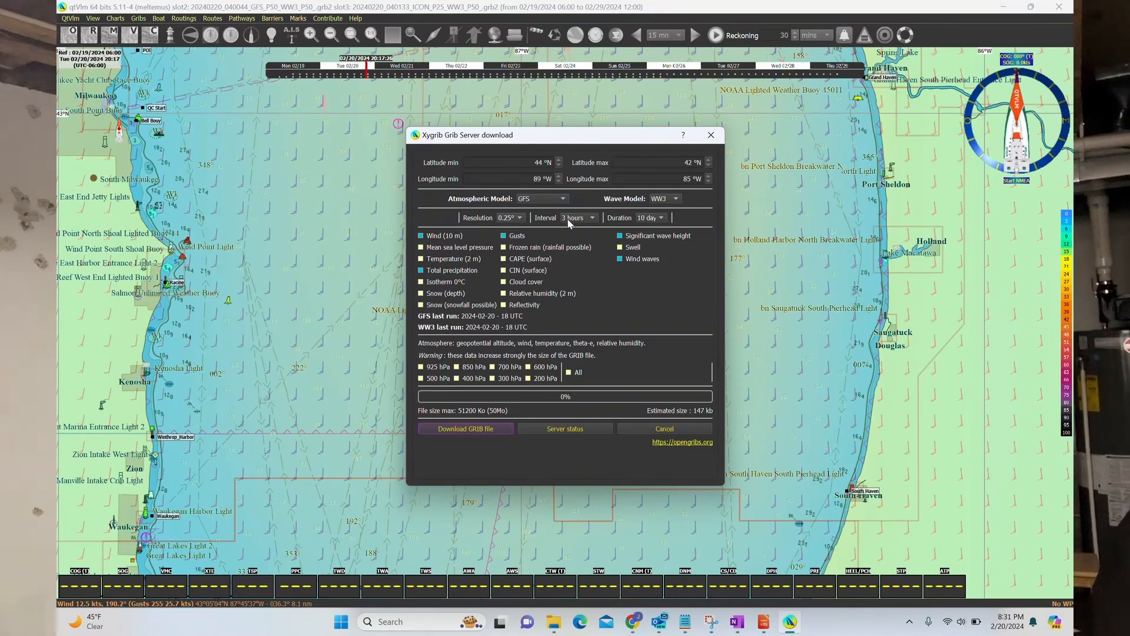
Step: Keep the 3-hour interval, set the duration to 3 days and download the GRIB file, closing its information window
left_click(584, 221)
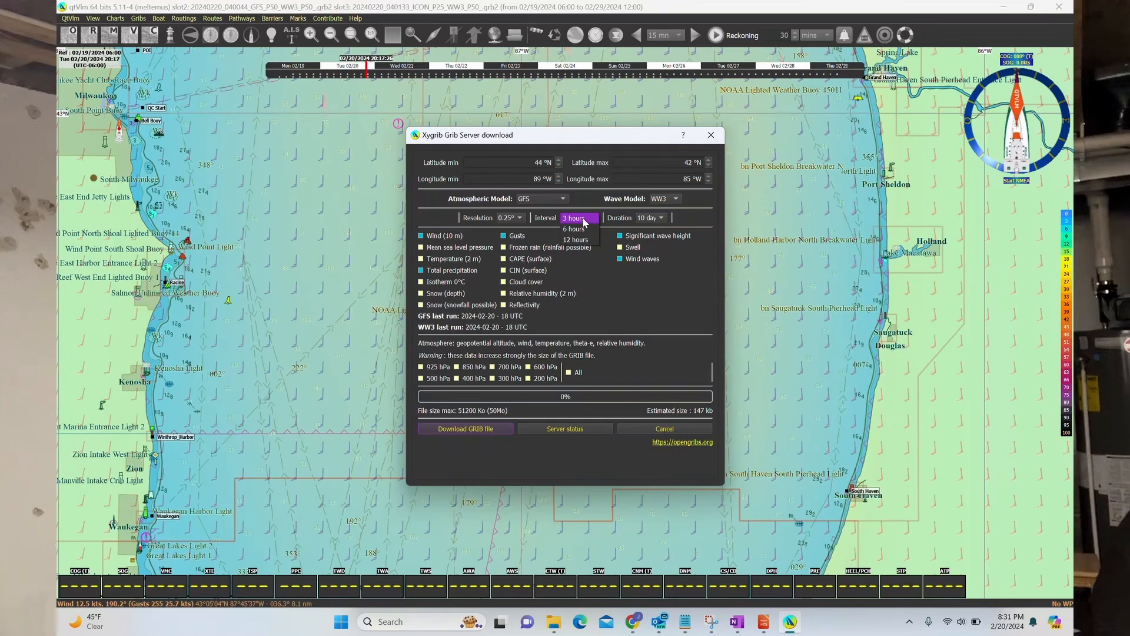
left_click(585, 222)
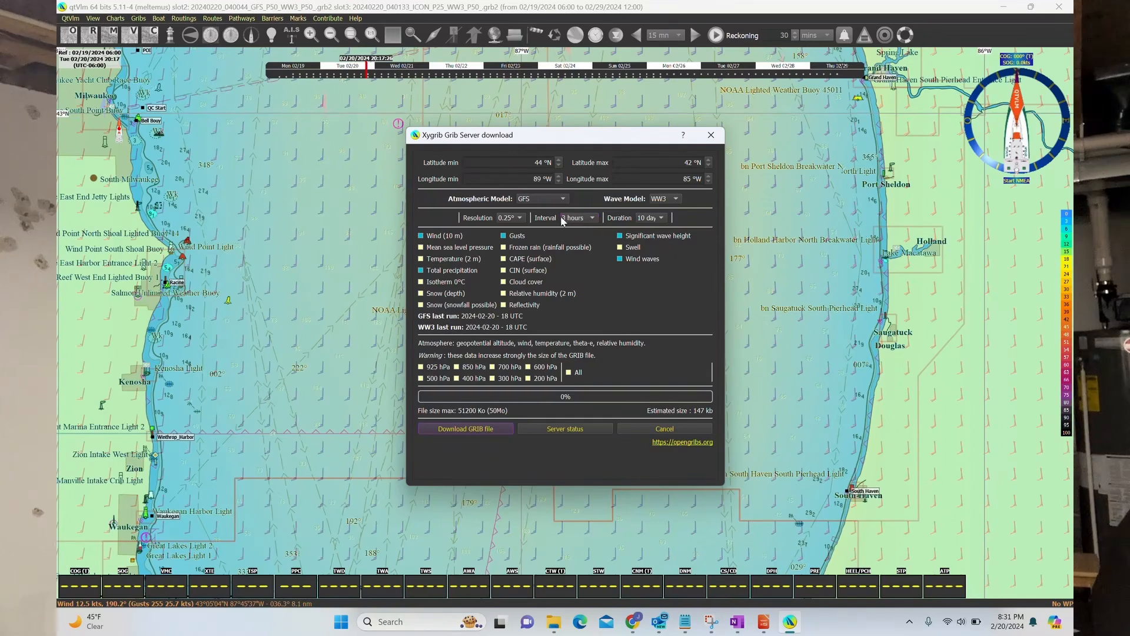
left_click(661, 219)
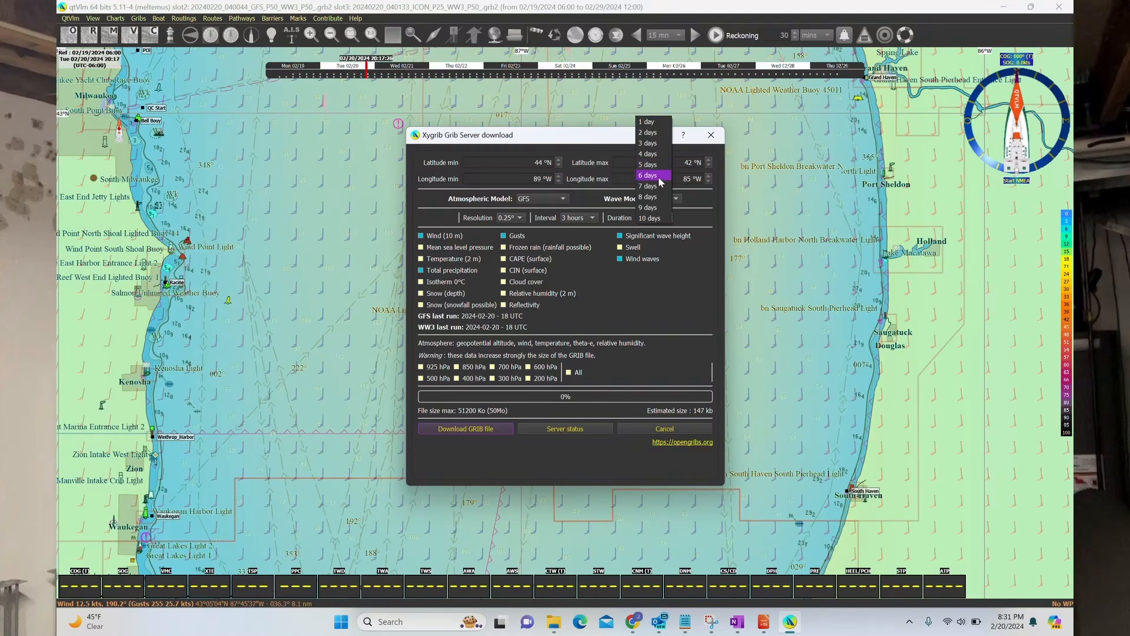
left_click(654, 144)
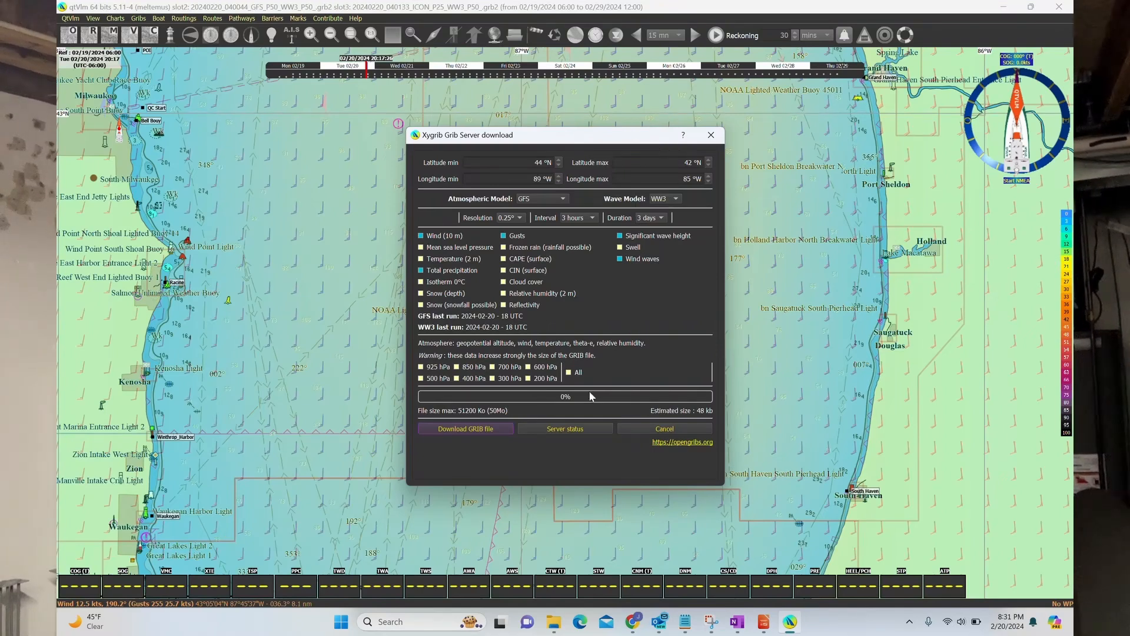
left_click(473, 428)
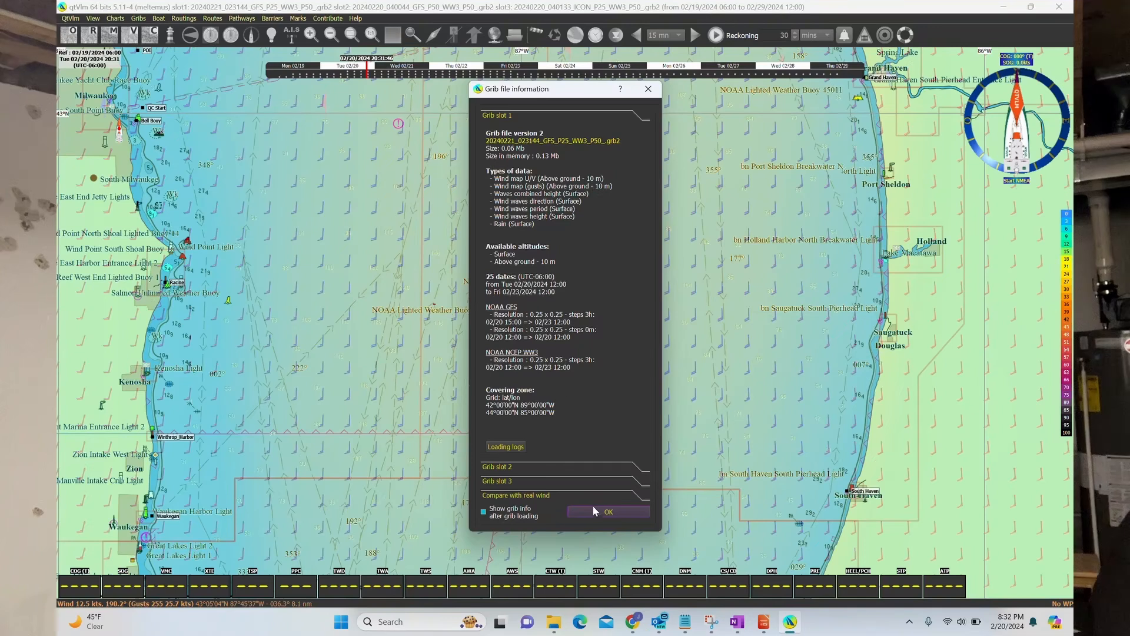
left_click(610, 514)
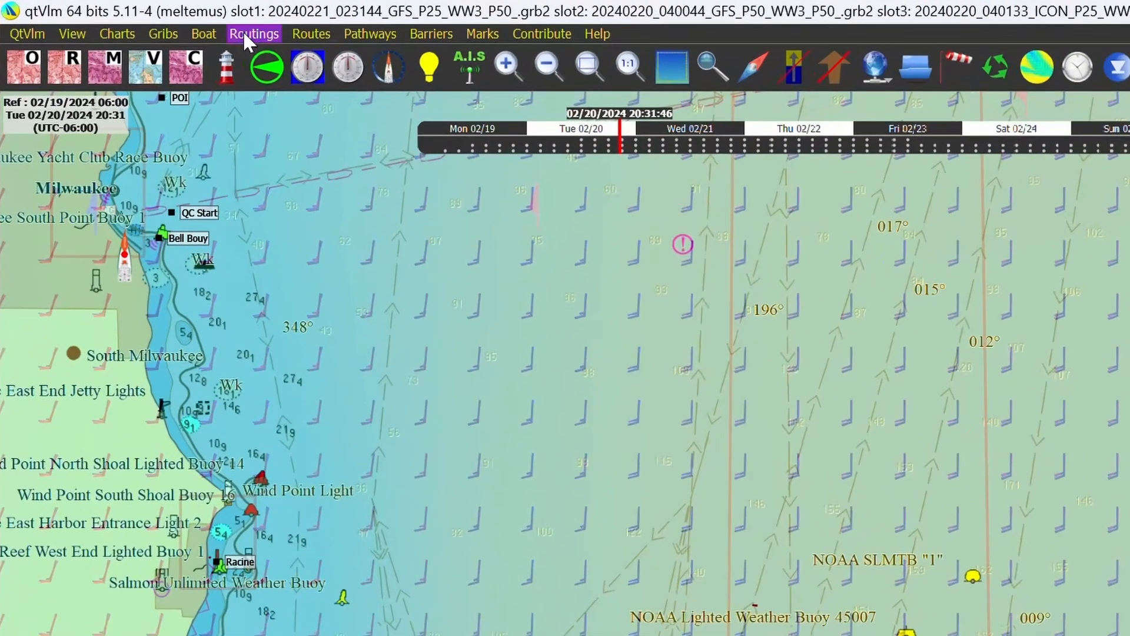
Step: Create a routing named QC 2024 with QC Start as the start point and South Haven as the arrival point
left_click(243, 30)
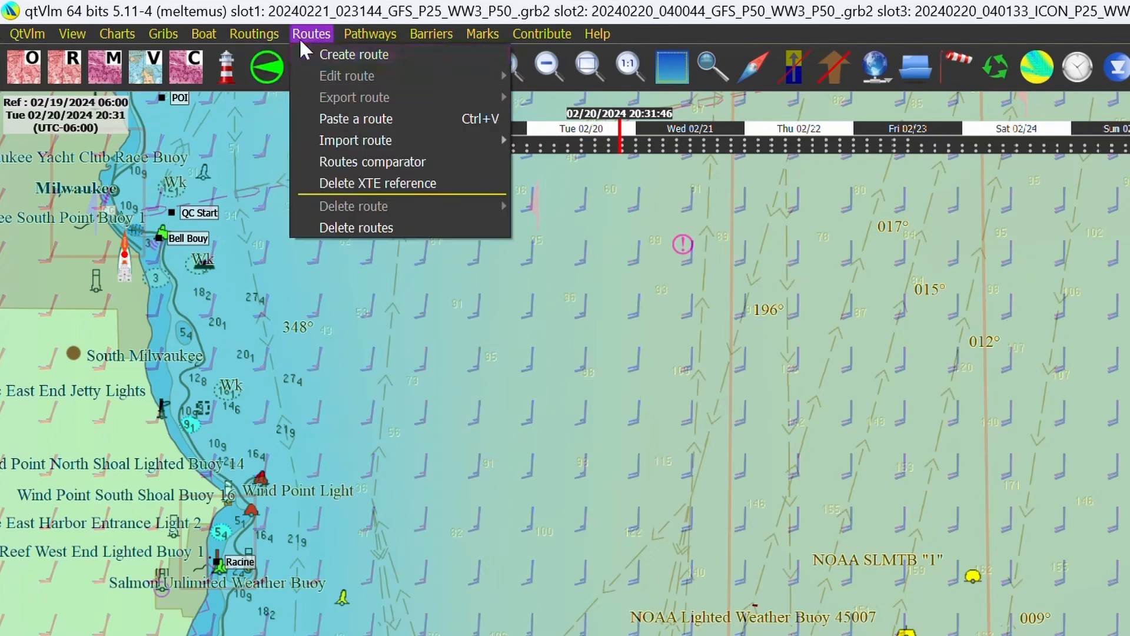
left_click(263, 52)
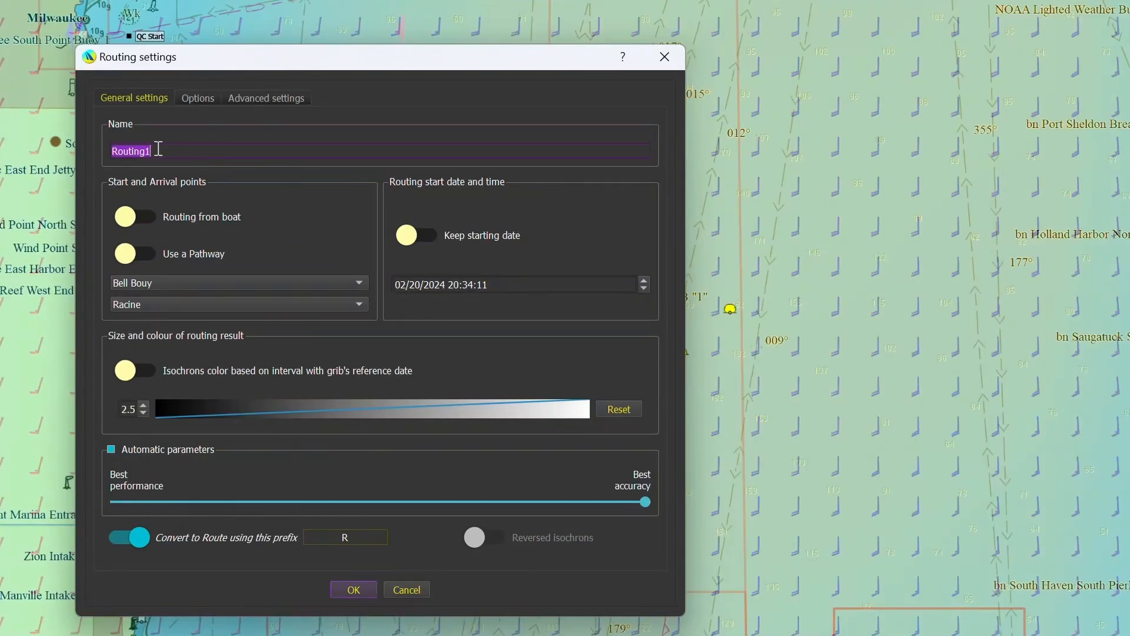
type("QC 2024")
left_click(147, 283)
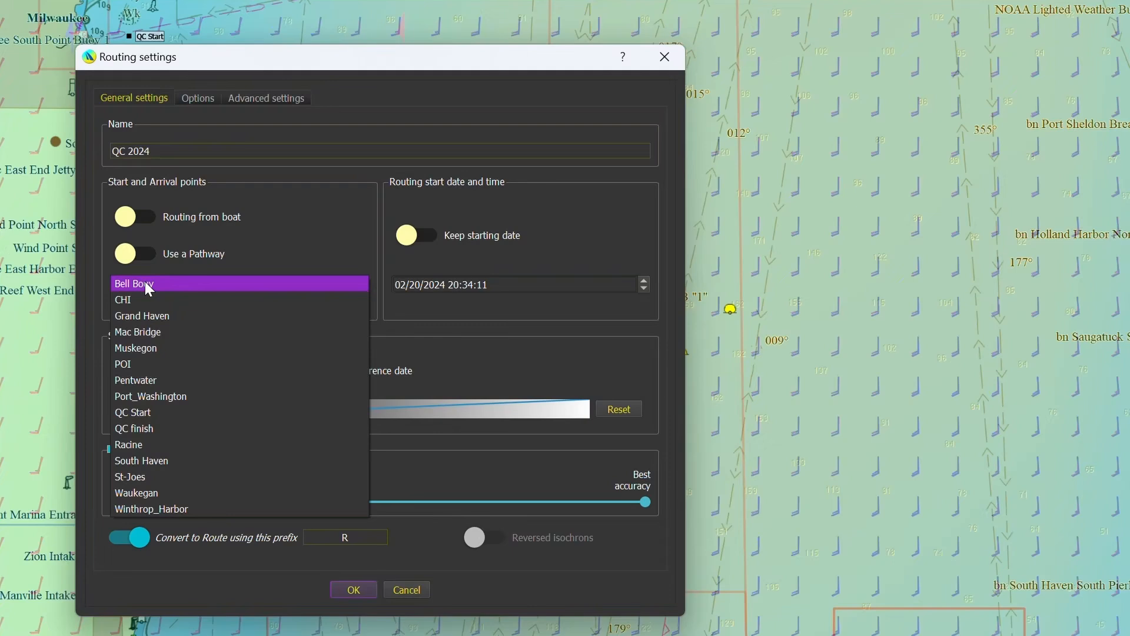
left_click(146, 414)
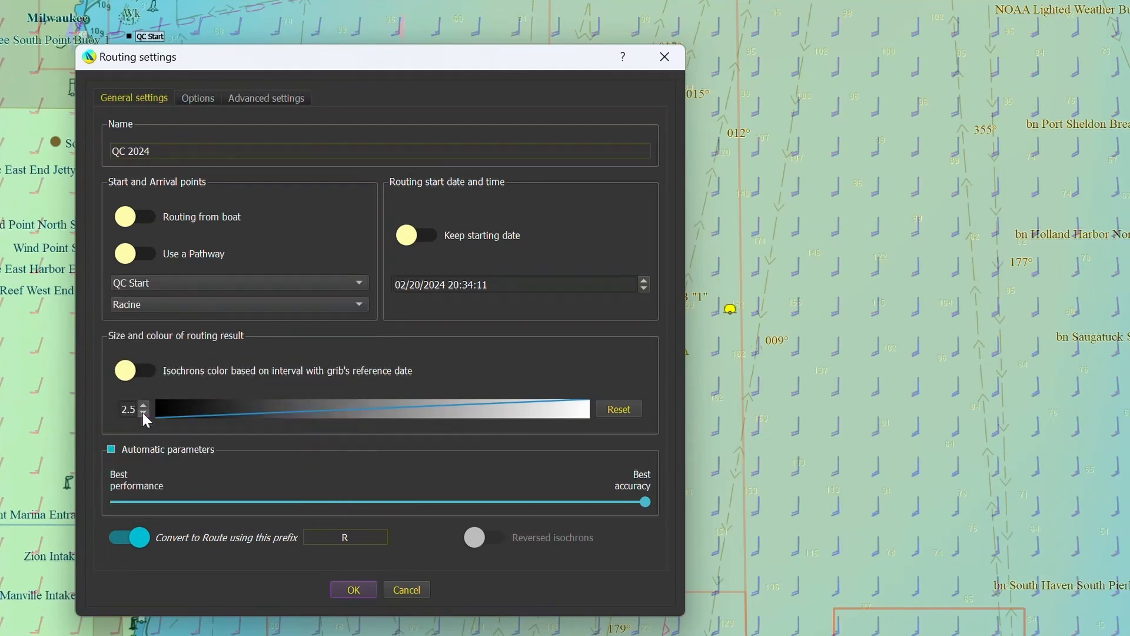
left_click(164, 304)
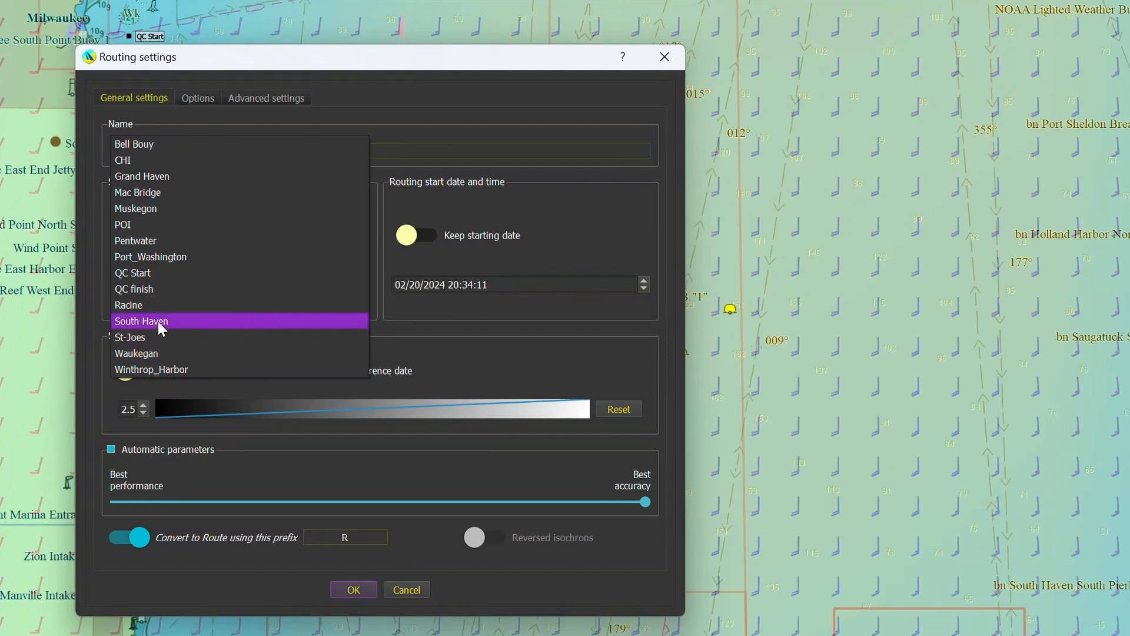
left_click(158, 320)
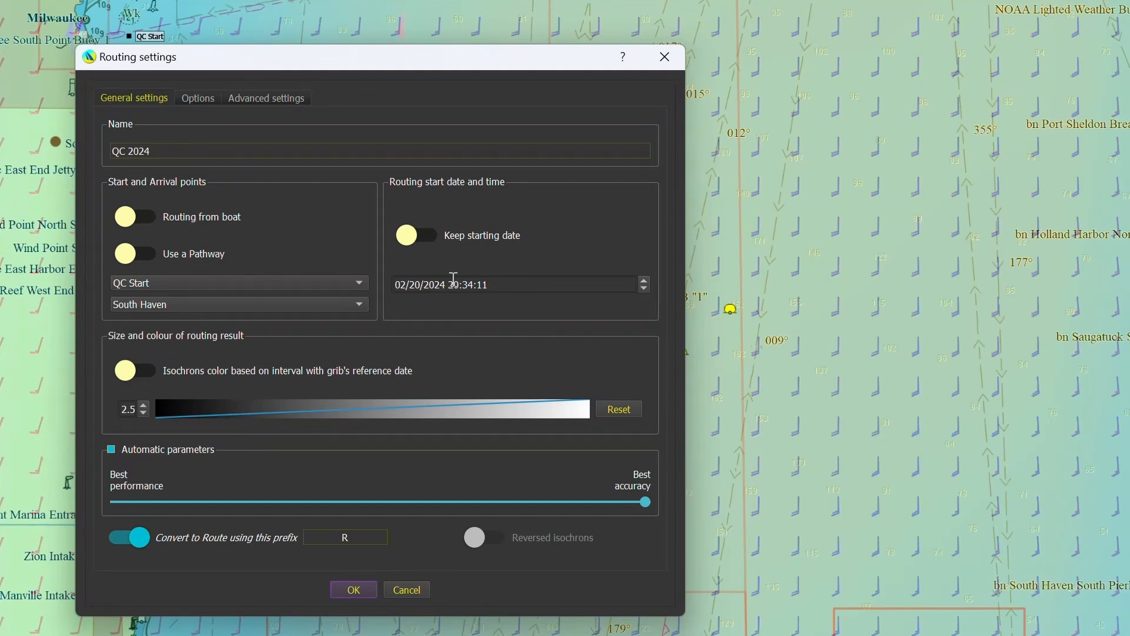
Step: Set the routing's start date and time to 02/21/2024 08:30:00 and run the calculation
left_click(419, 284)
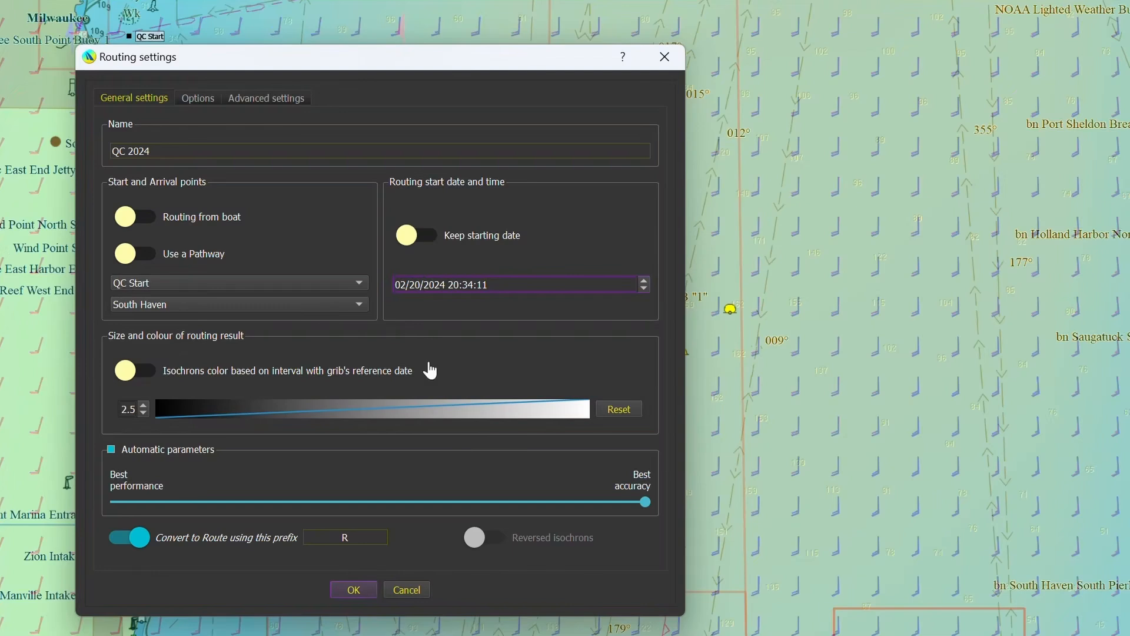
mouse_move(430, 370)
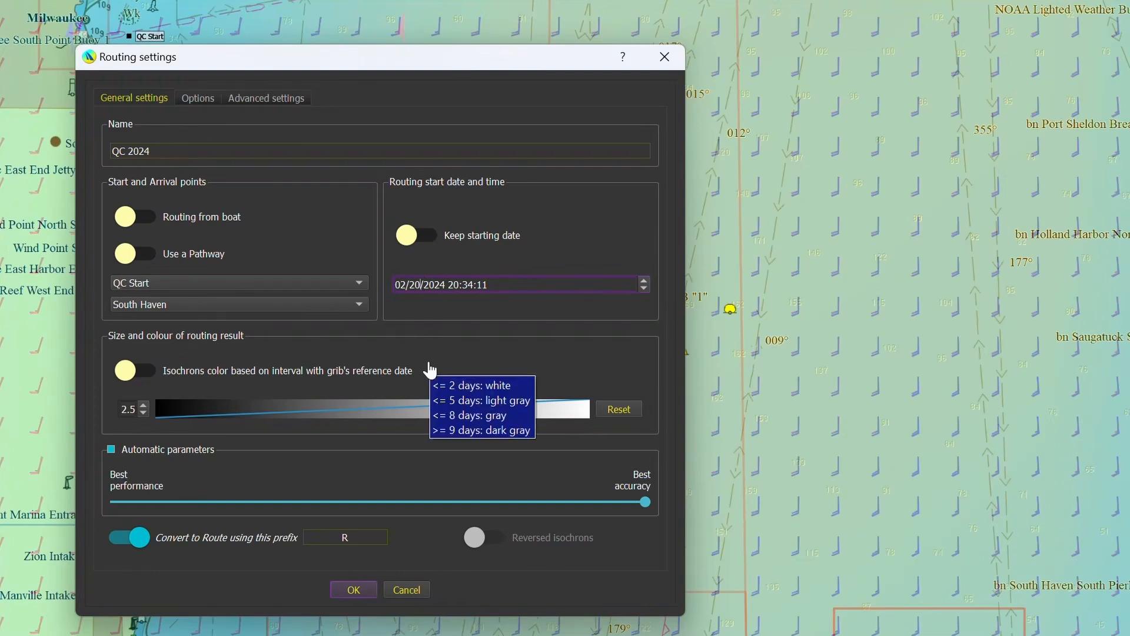
key("BackSpace")
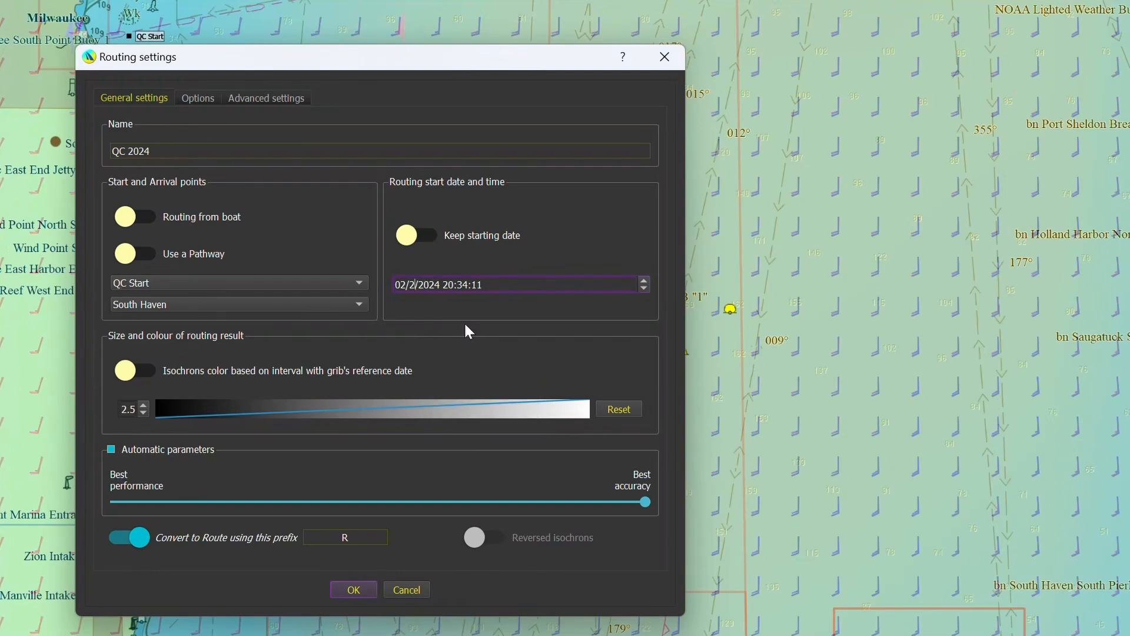
type("1")
key("Tab")
type("08:30:00")
left_click(354, 591)
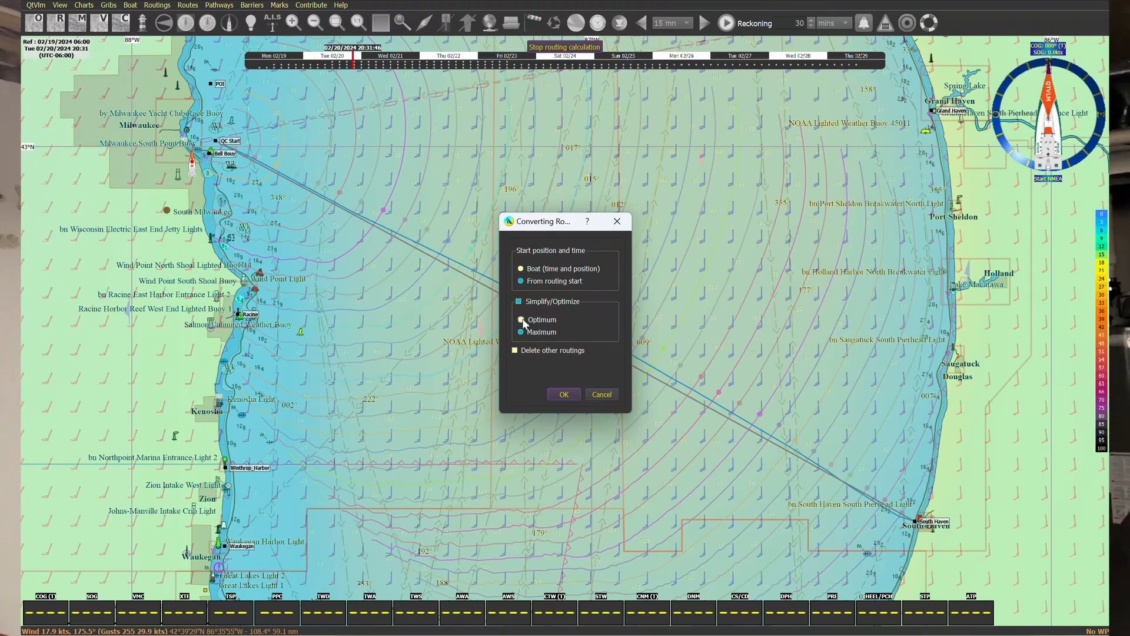
Step: Convert the routing to a route from the routing start with optimum simplification, and optimize the resulting route
left_click(565, 395)
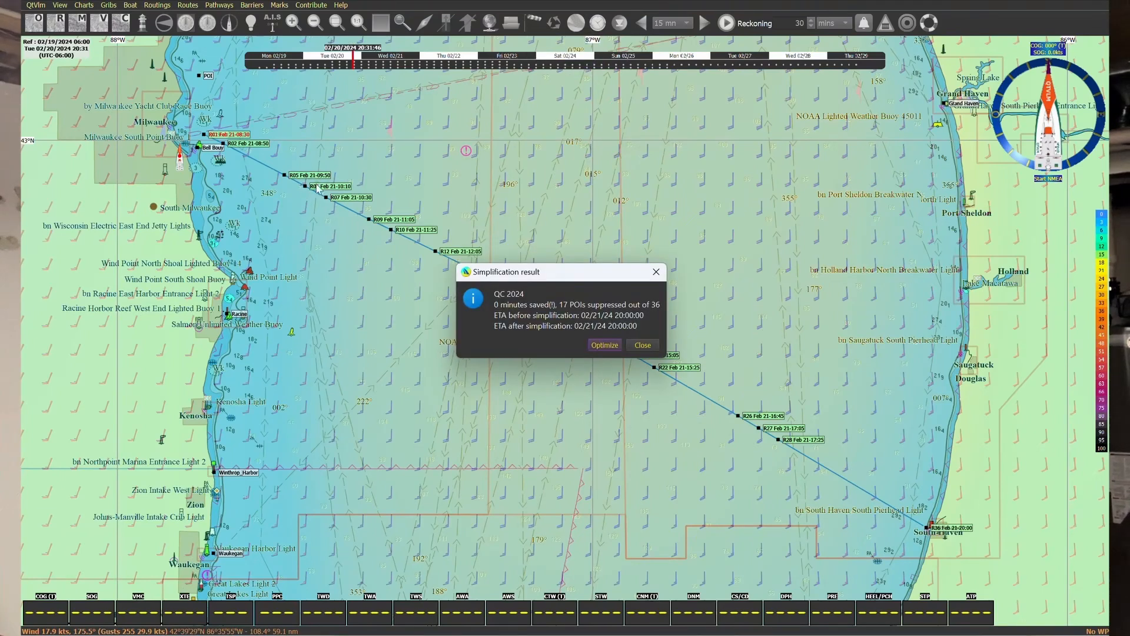
left_click(607, 345)
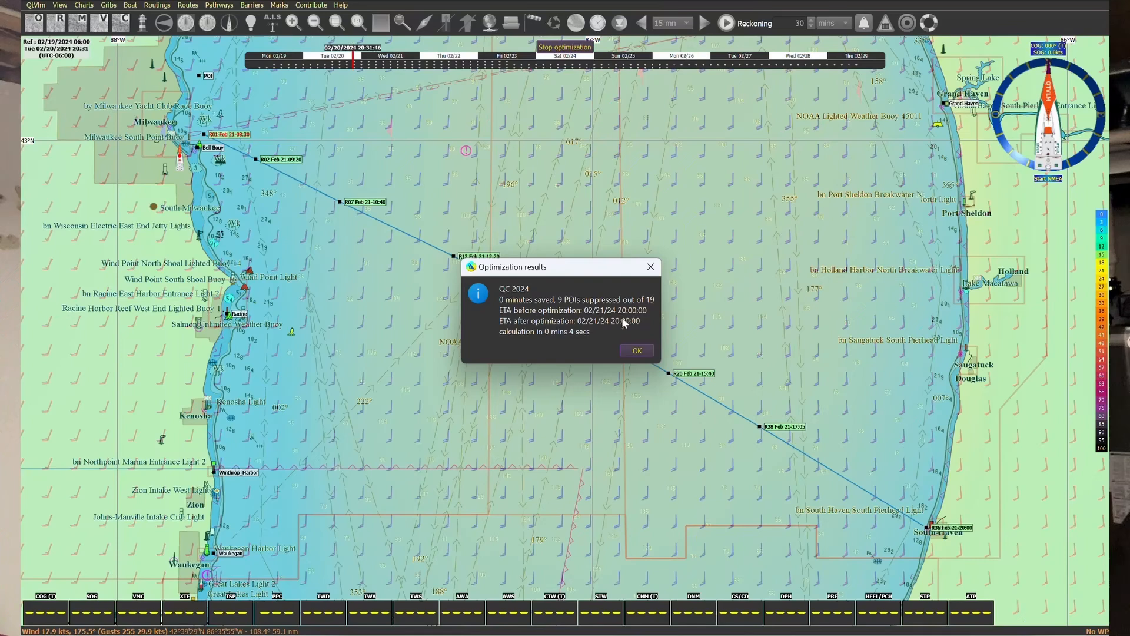
left_click(645, 351)
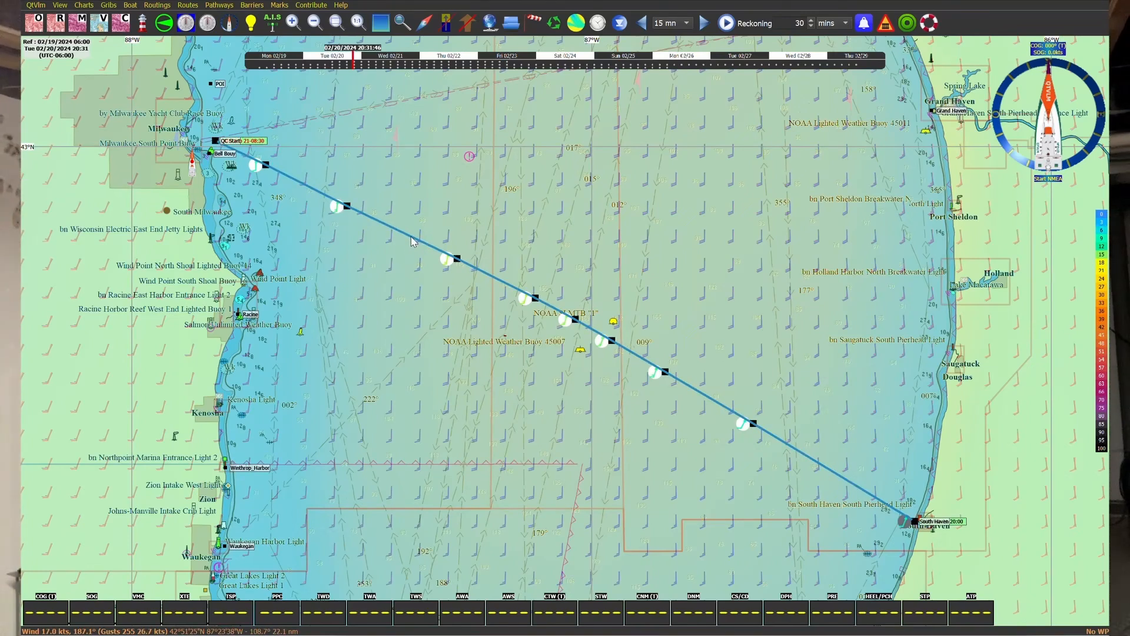
Step: Open the settings of route QC 2024 for editing and review the route's statistics
mouse_move(413, 245)
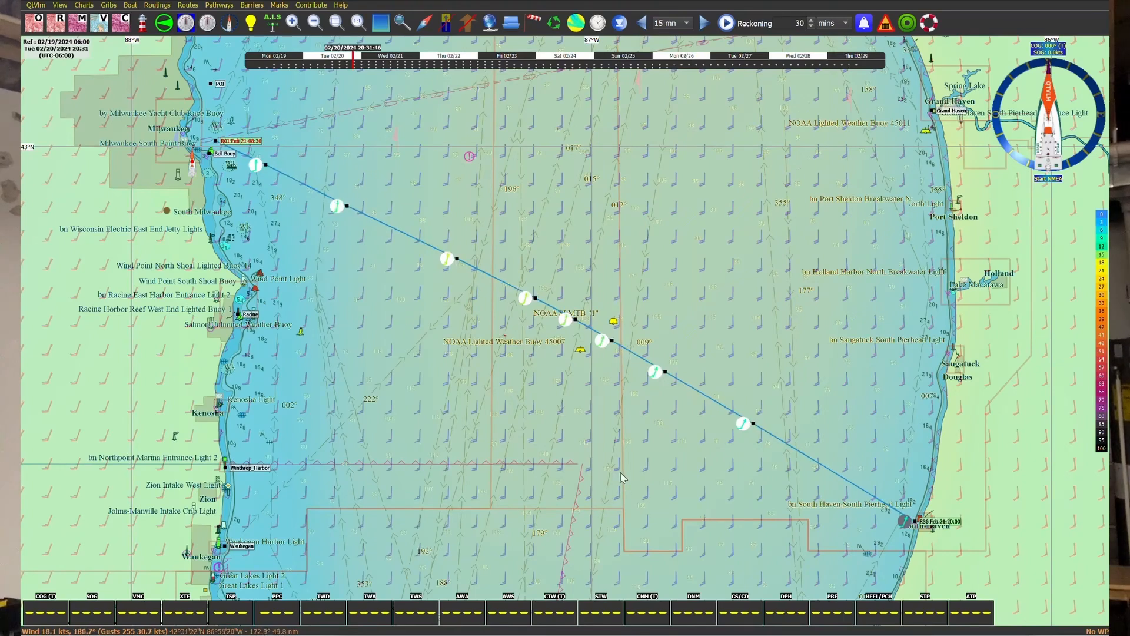
mouse_move(493, 280)
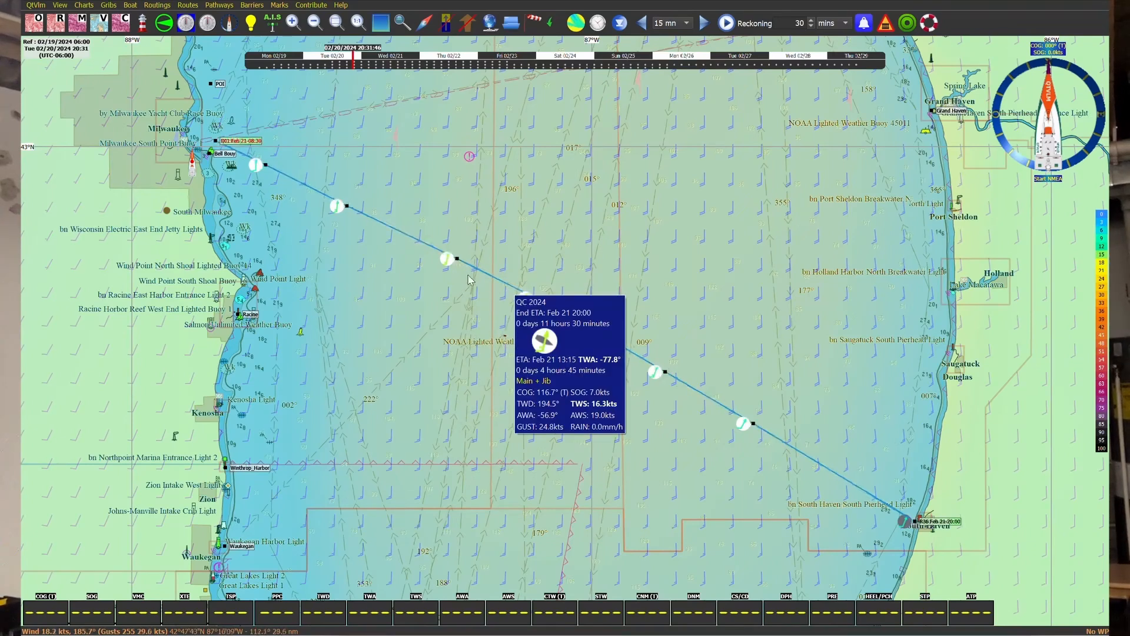
right_click(399, 231)
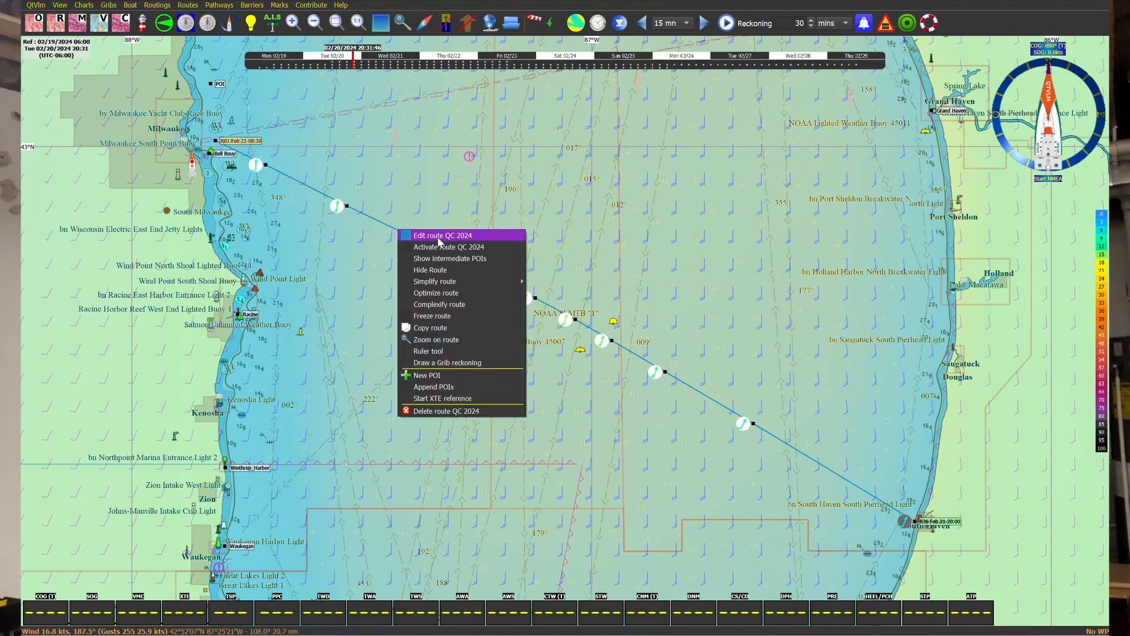
left_click(439, 239)
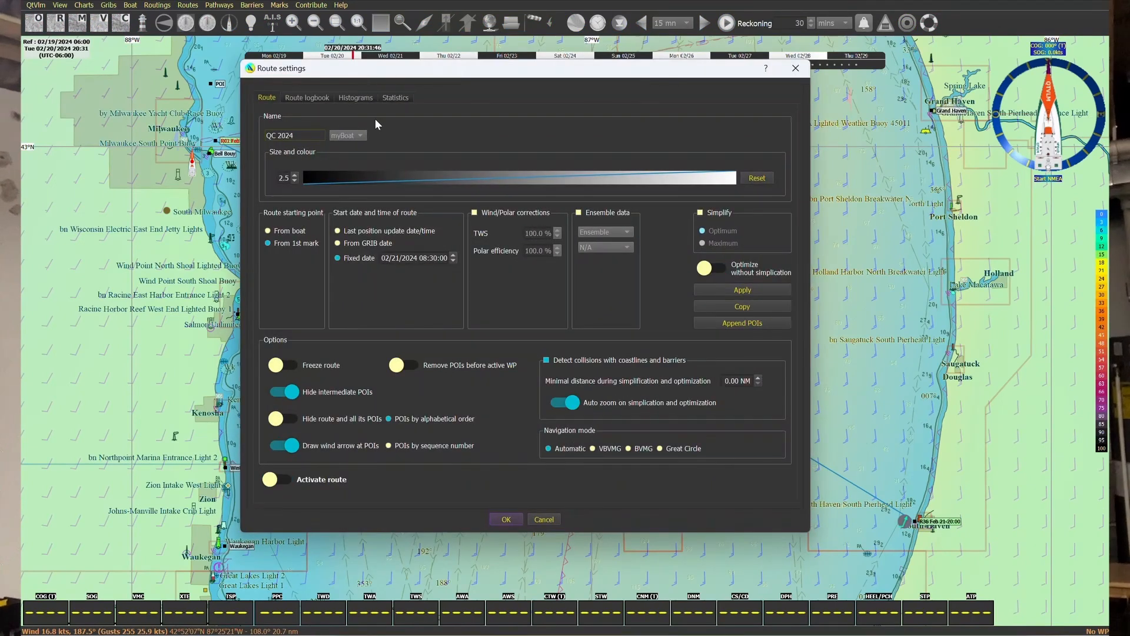
left_click(393, 98)
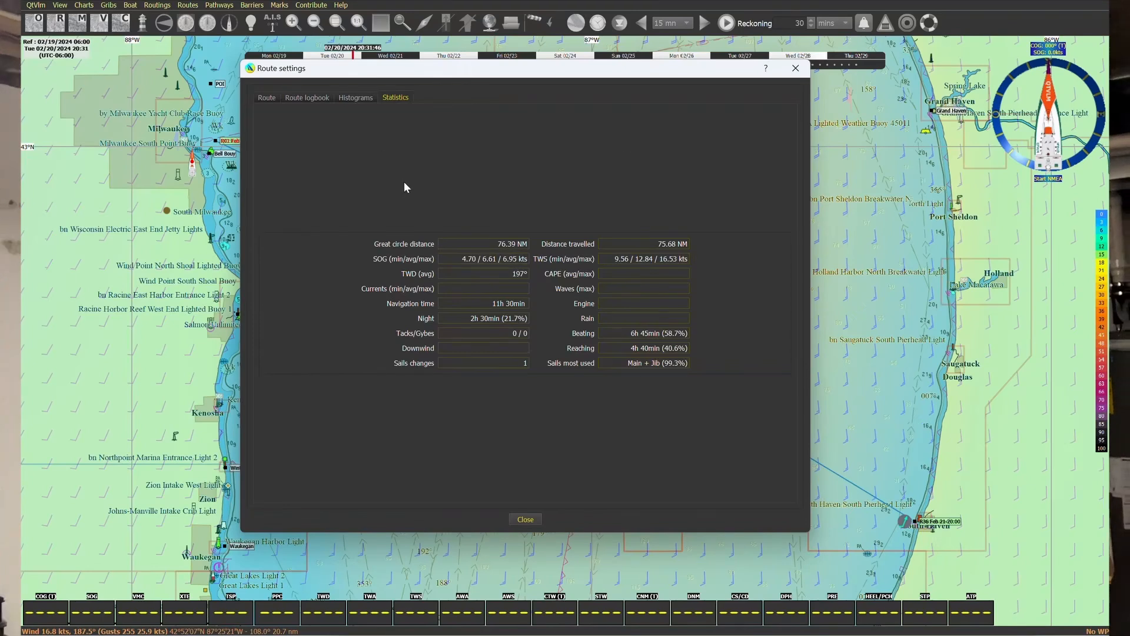
Step: Review the route's histograms for true wind speed (TWS), true wind direction (TWD) and true wind angle (TWA)
left_click(351, 99)
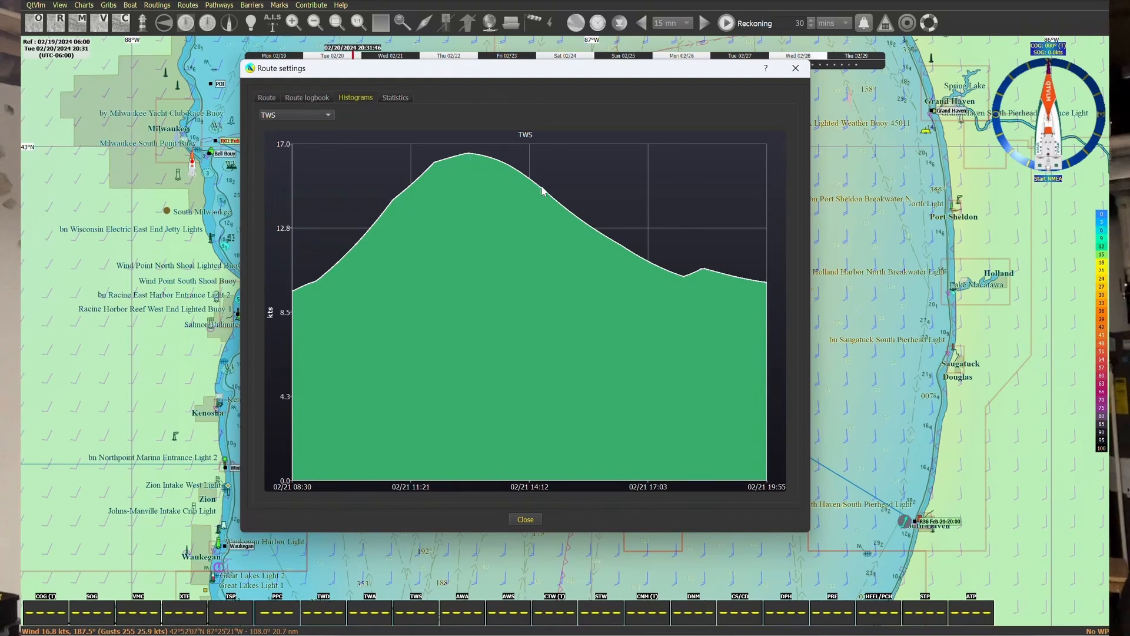
mouse_move(459, 161)
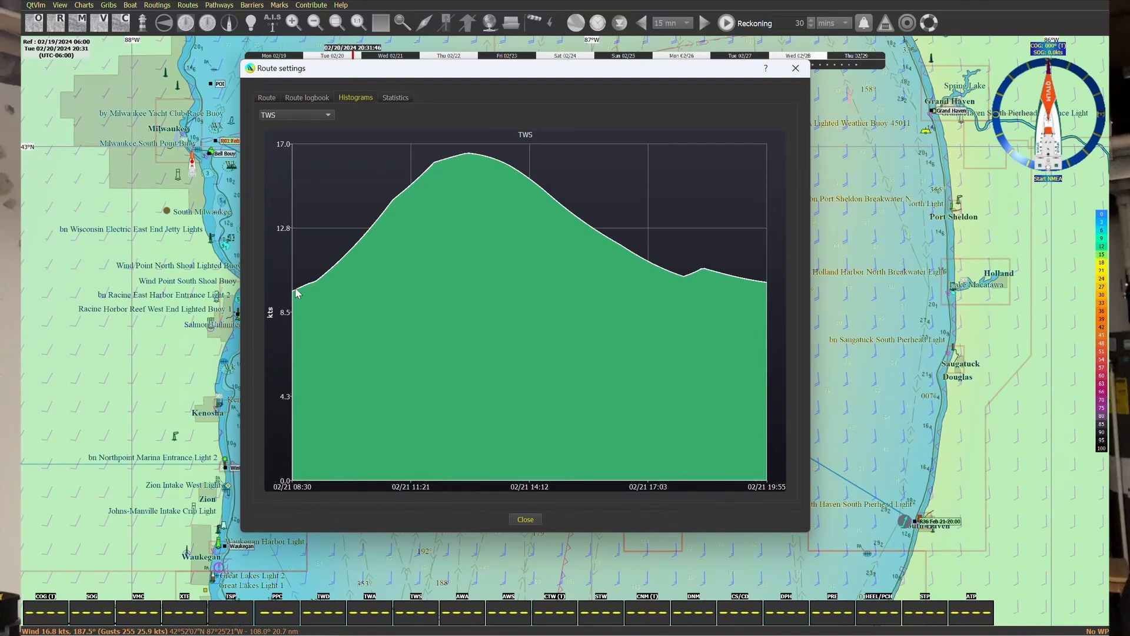
mouse_move(294, 295)
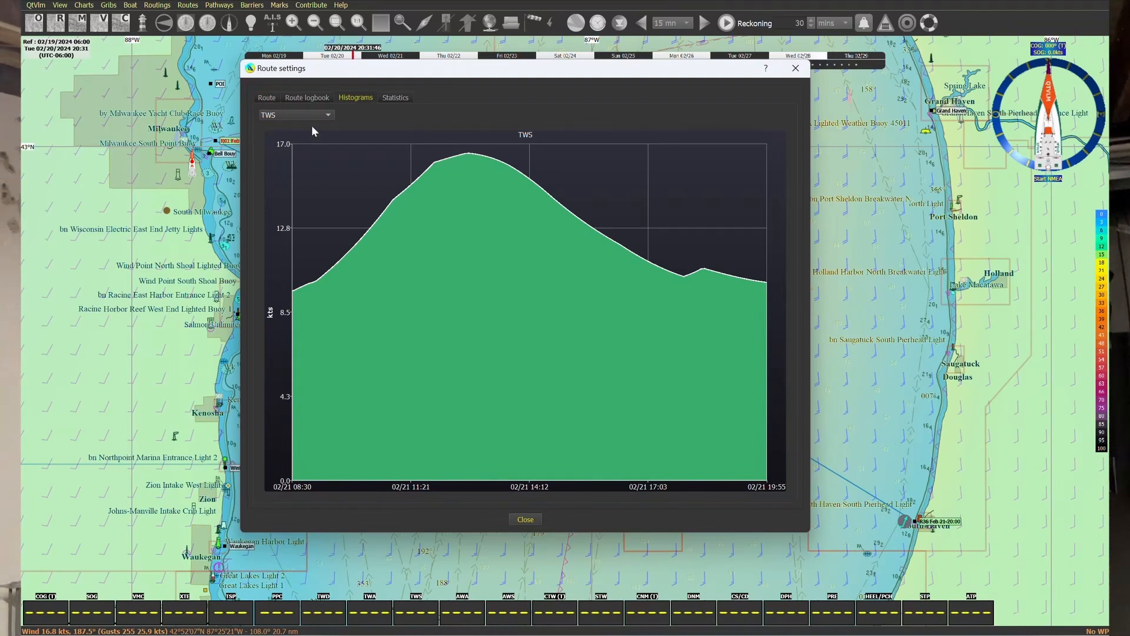
left_click(328, 115)
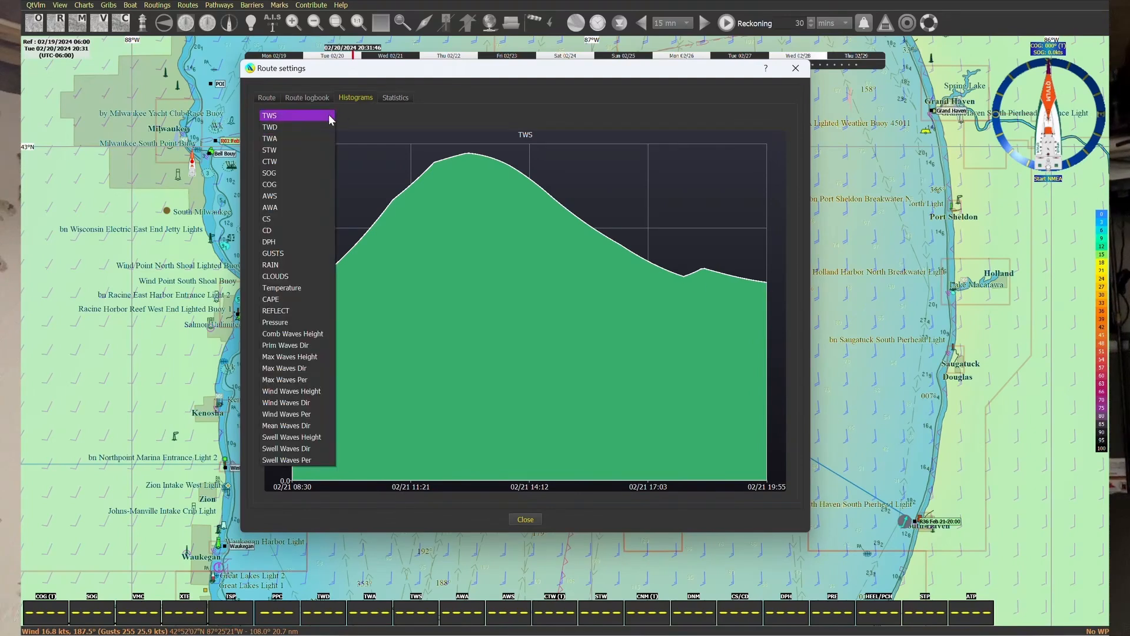
left_click(285, 127)
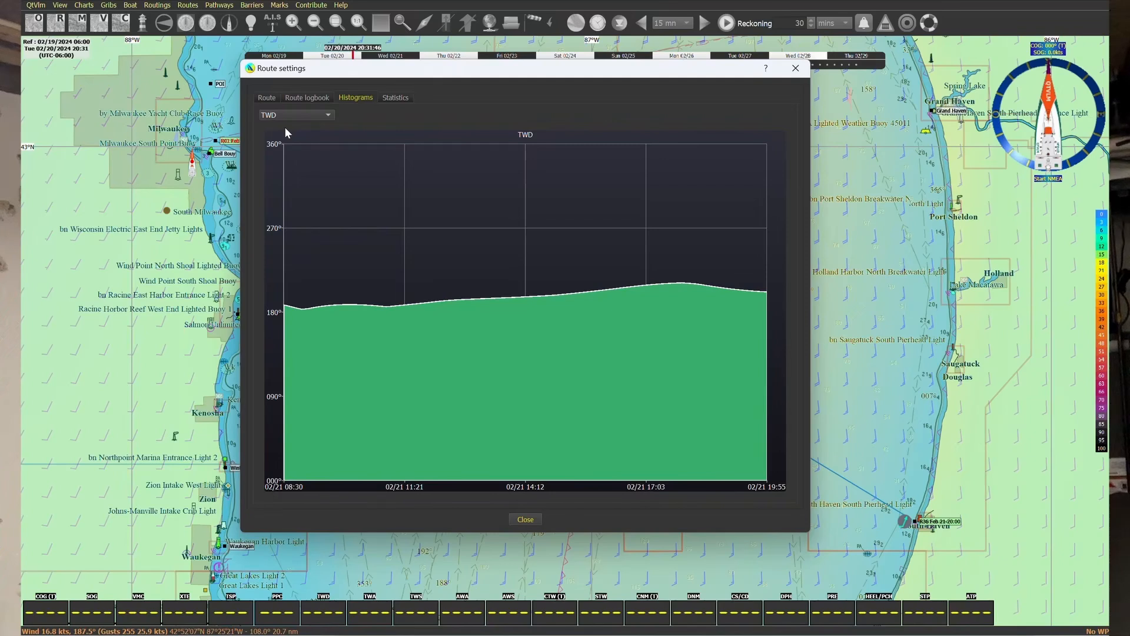
mouse_move(305, 317)
left_click(326, 117)
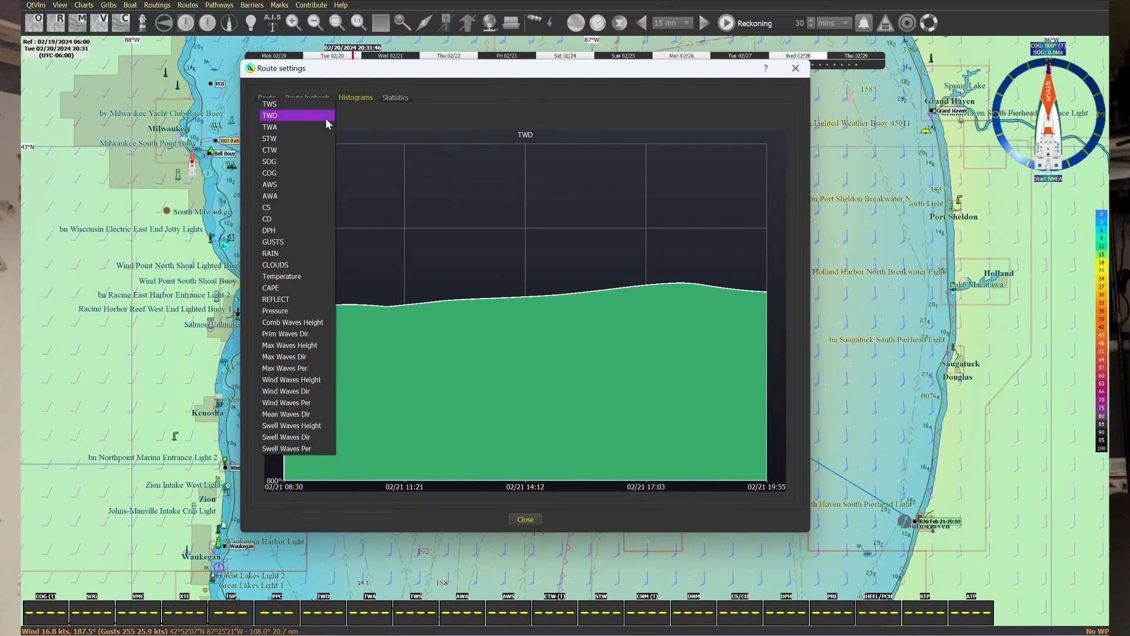
left_click(280, 129)
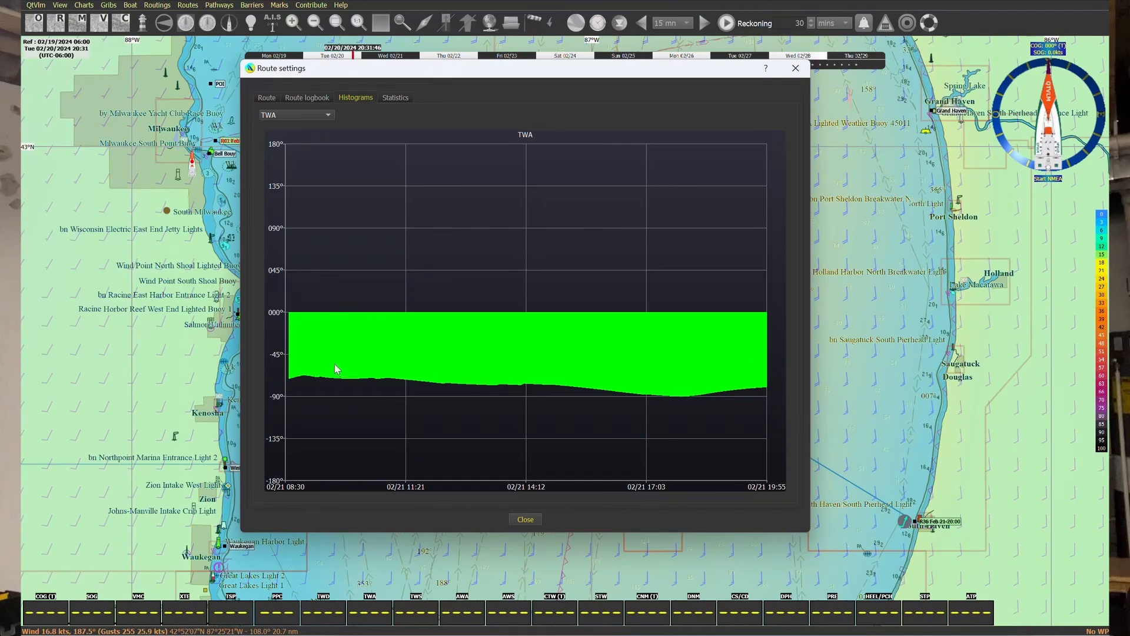
Step: Review the route's histograms for apparent wind angle (AWA), course over ground (COG) and speed over ground (SOG)
left_click(297, 115)
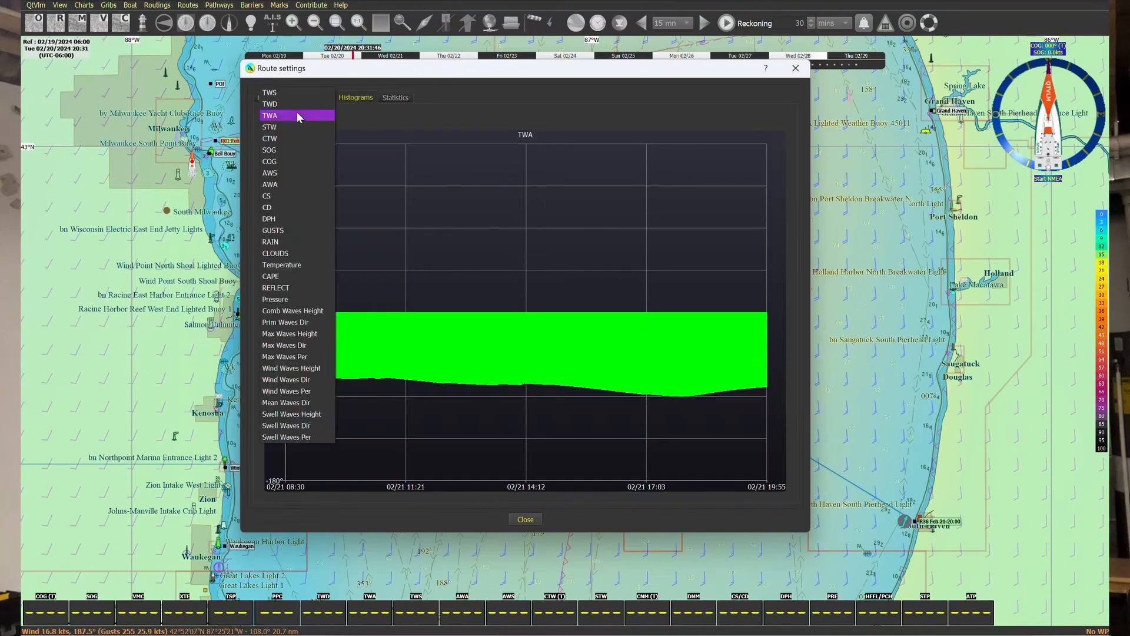
left_click(274, 184)
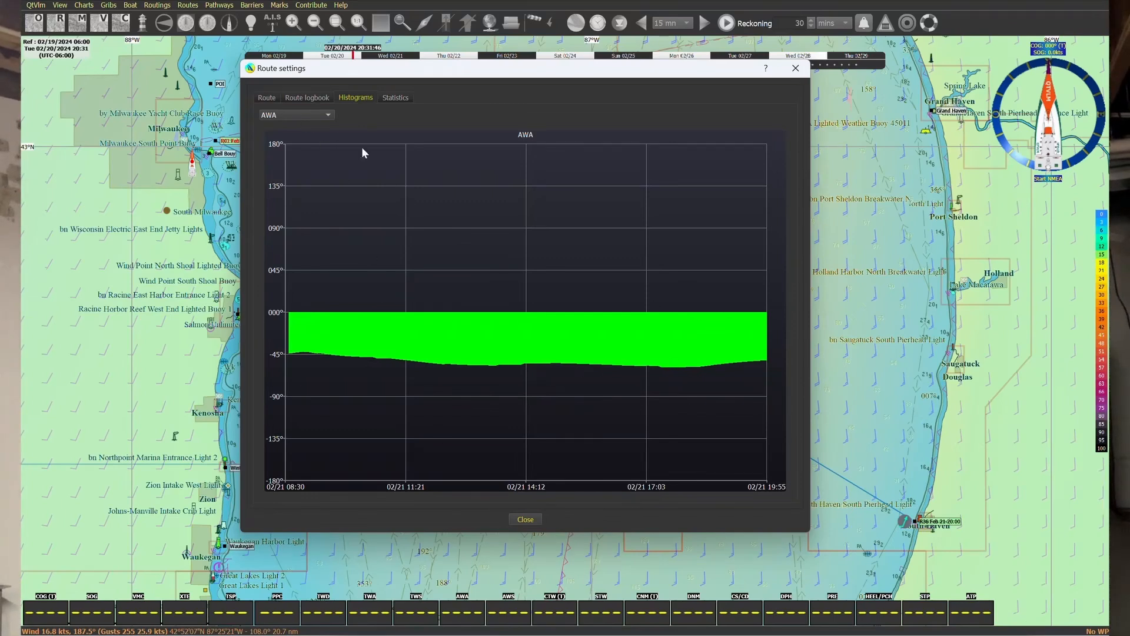
left_click(328, 116)
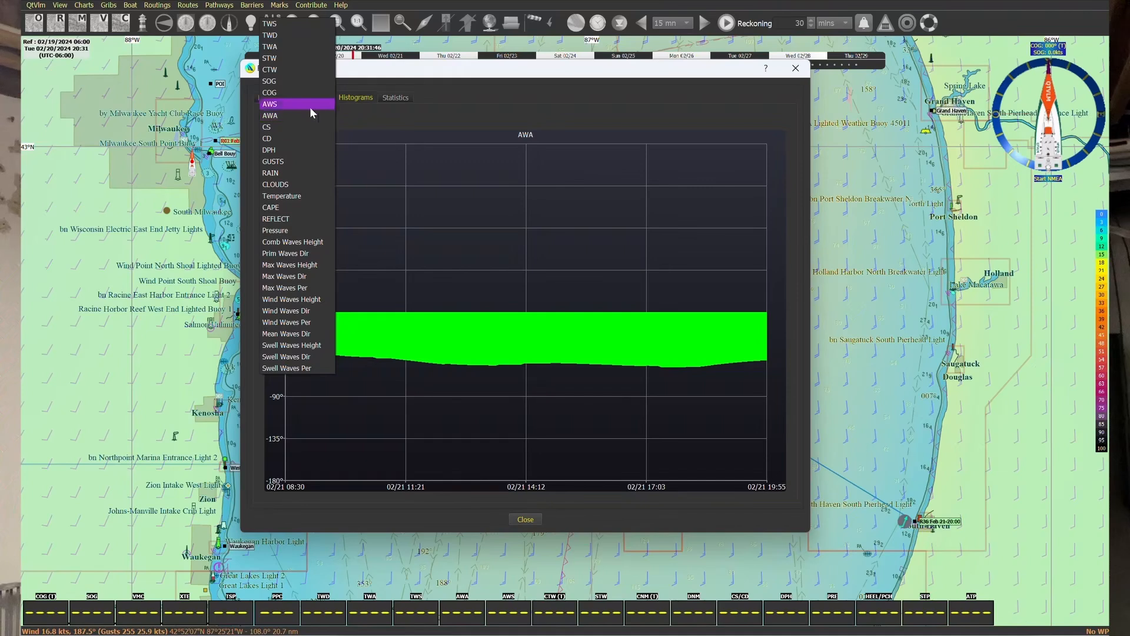
left_click(276, 94)
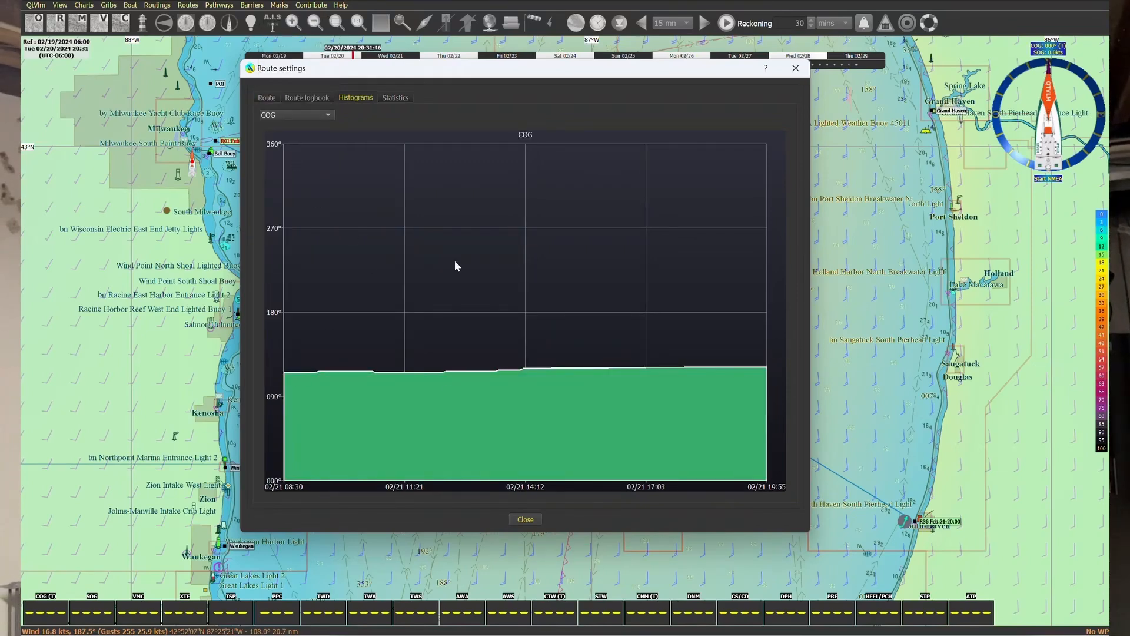
left_click(327, 117)
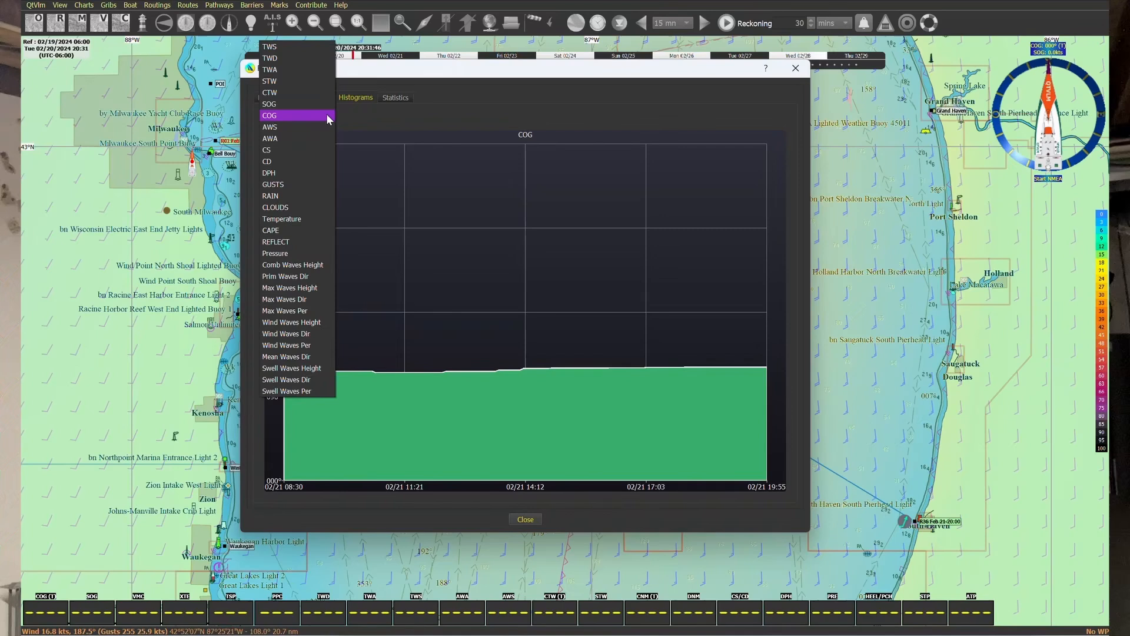
left_click(282, 104)
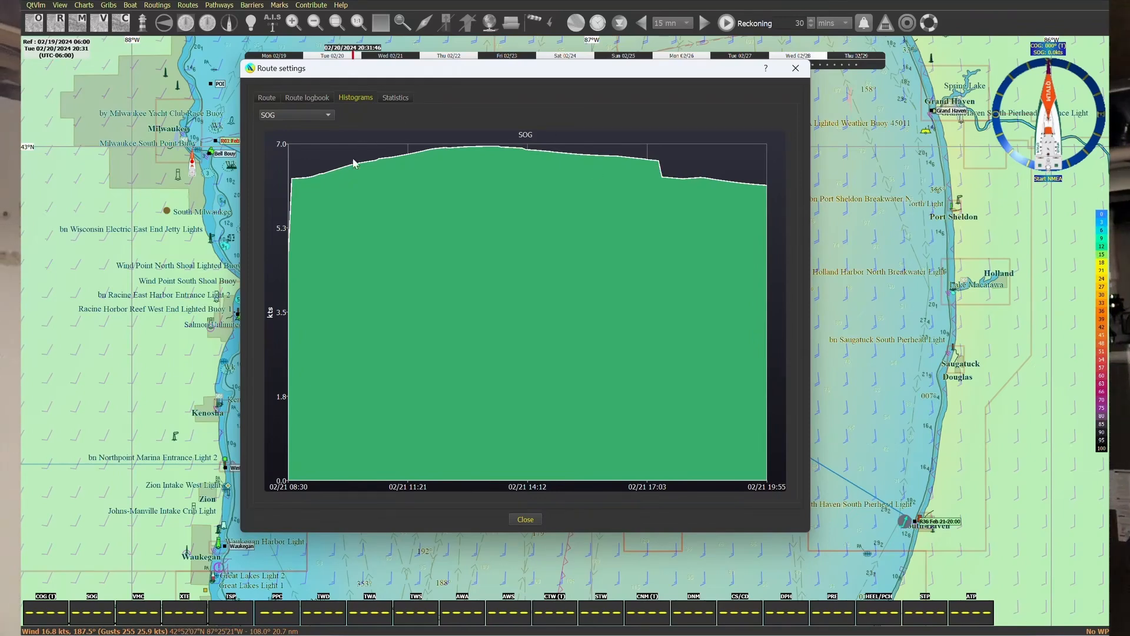
left_click(327, 115)
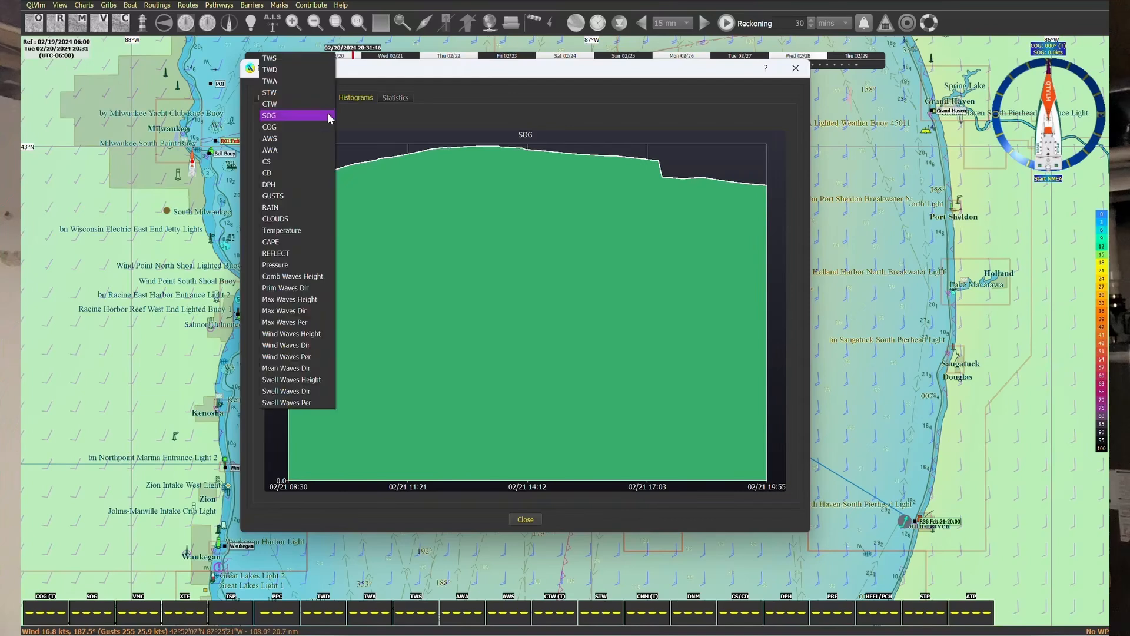
left_click(397, 122)
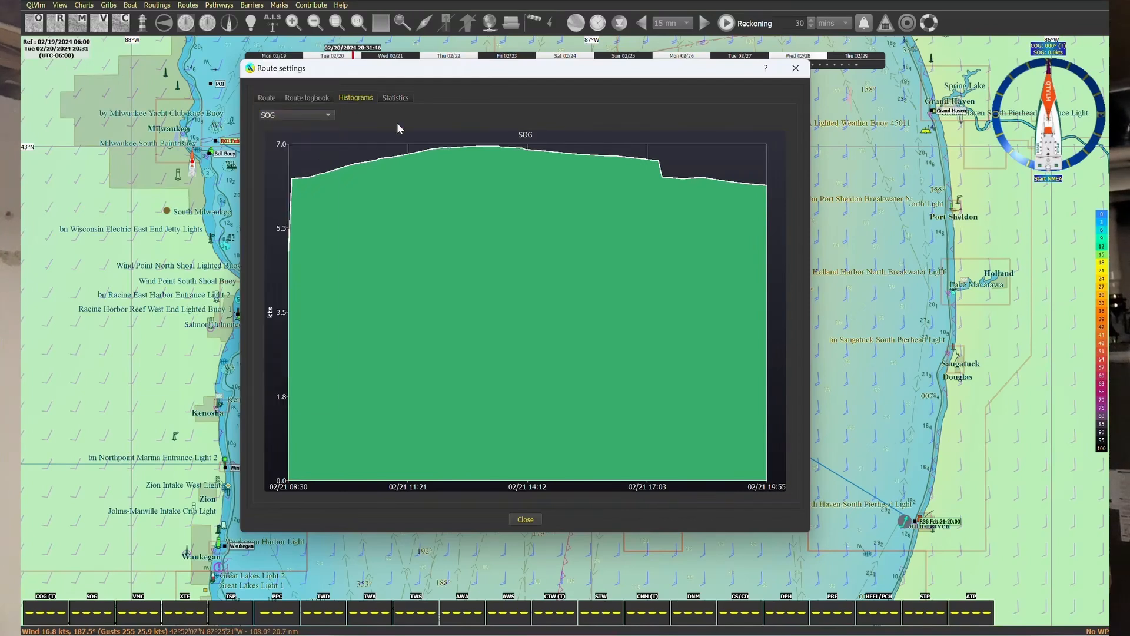
Step: Examine the route logbook's wind, sail, speed, course and gust entries at 5-minute intervals along the crossing
left_click(314, 97)
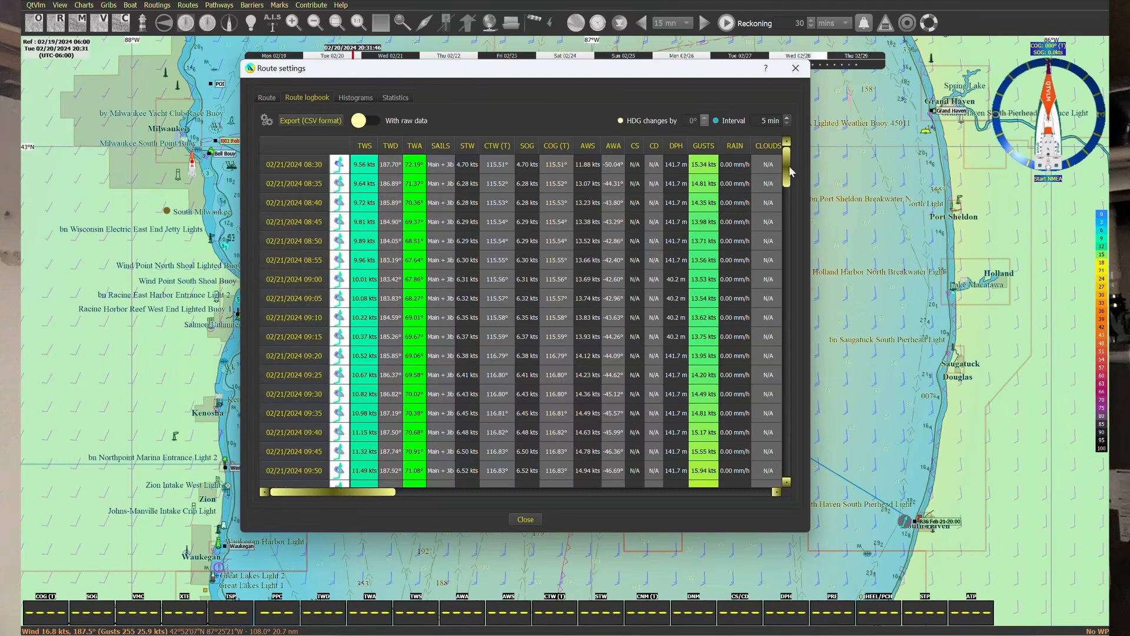
left_click_drag(788, 165, 801, 297)
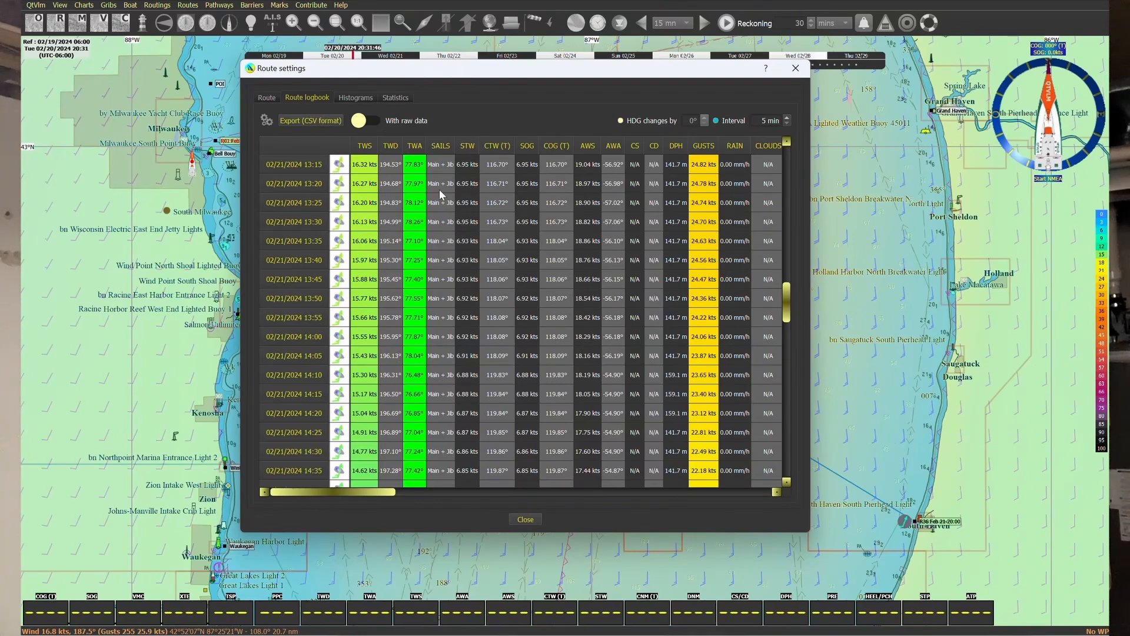
left_click_drag(786, 294, 755, 240)
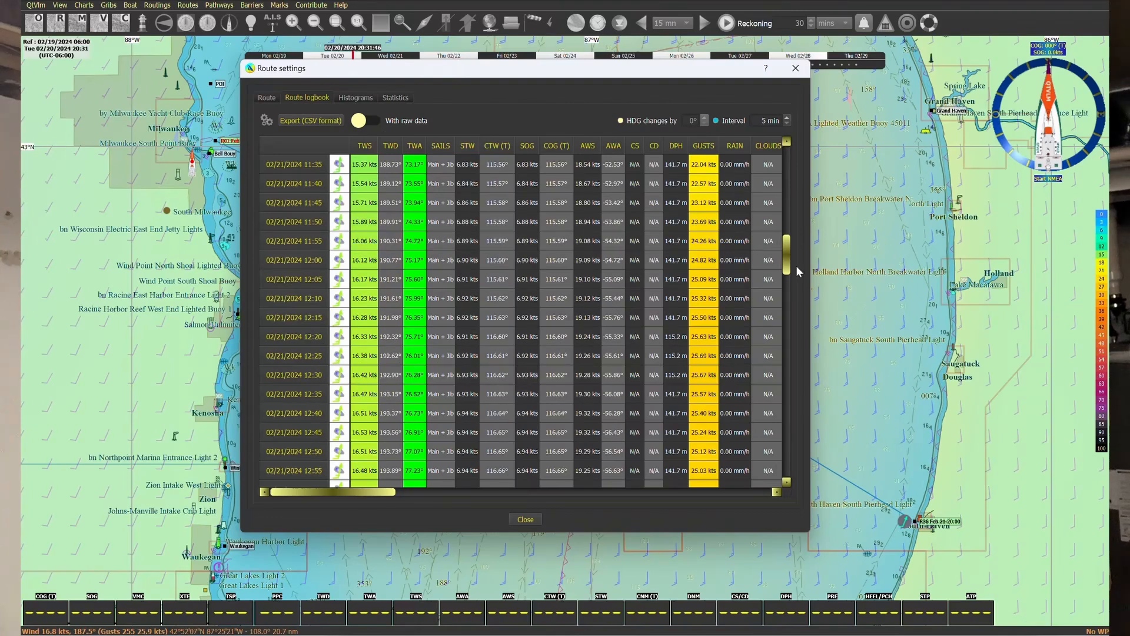
left_click_drag(787, 255, 753, 133)
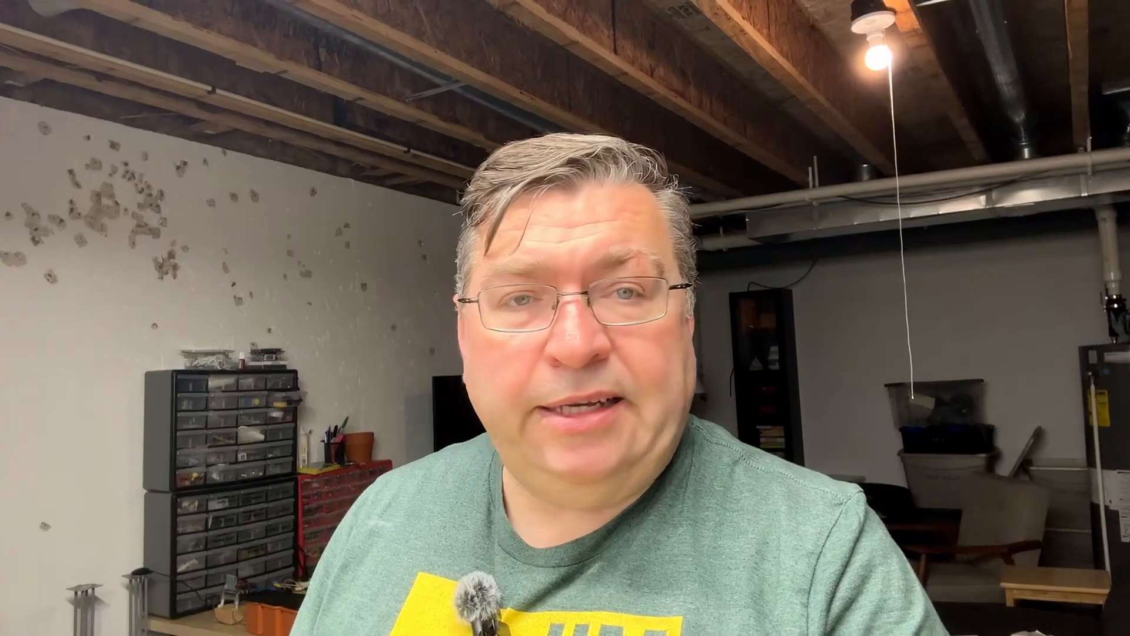